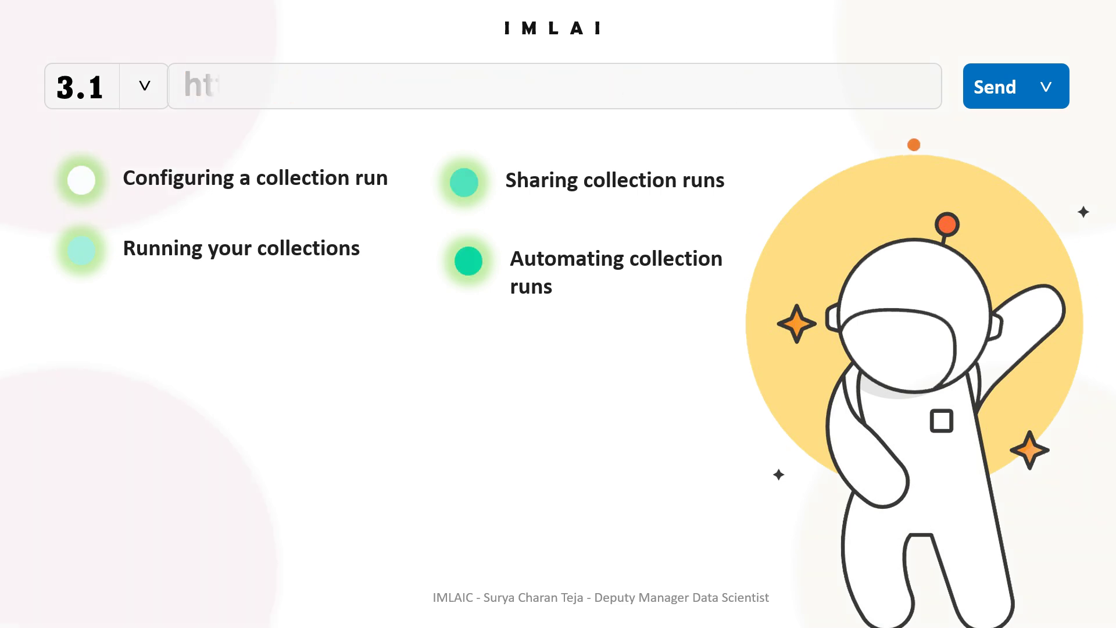
# Step: Switch to Postman, collapse the SOAP APIs collection, and open universe-earth-collection with its requests expanded
pyautogui.press('super')
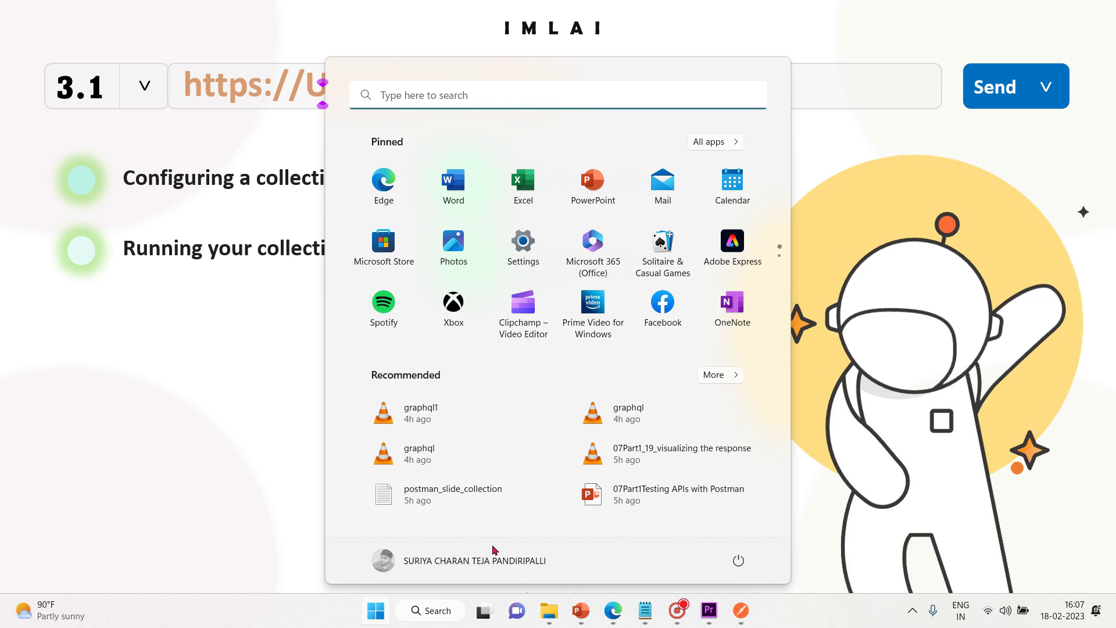
pyautogui.click(742, 613)
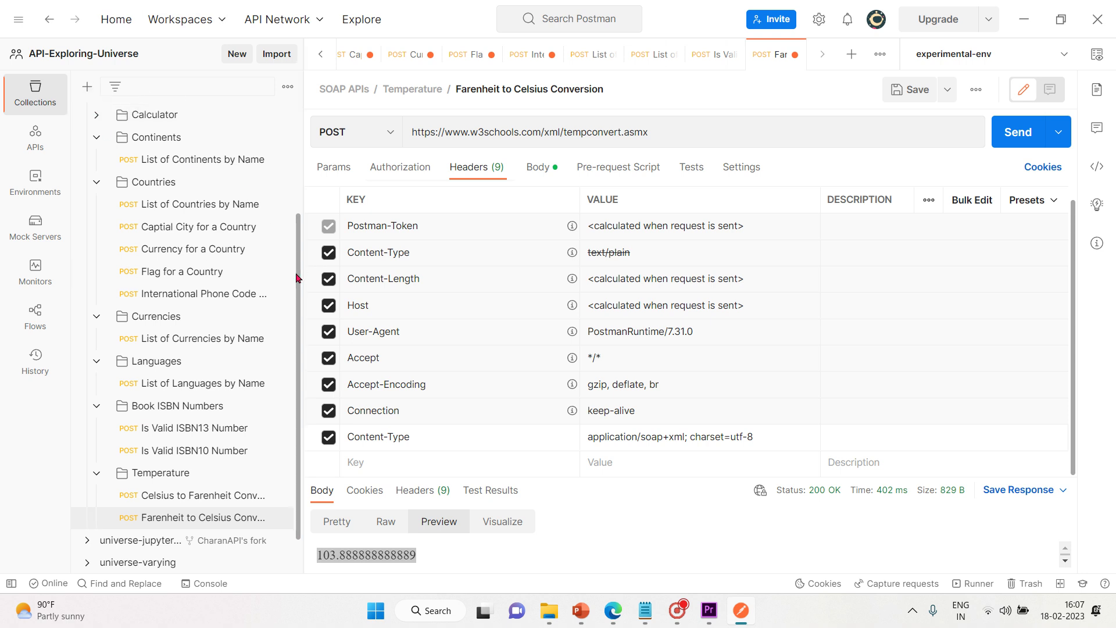
pyautogui.scroll(3, 297, 277)
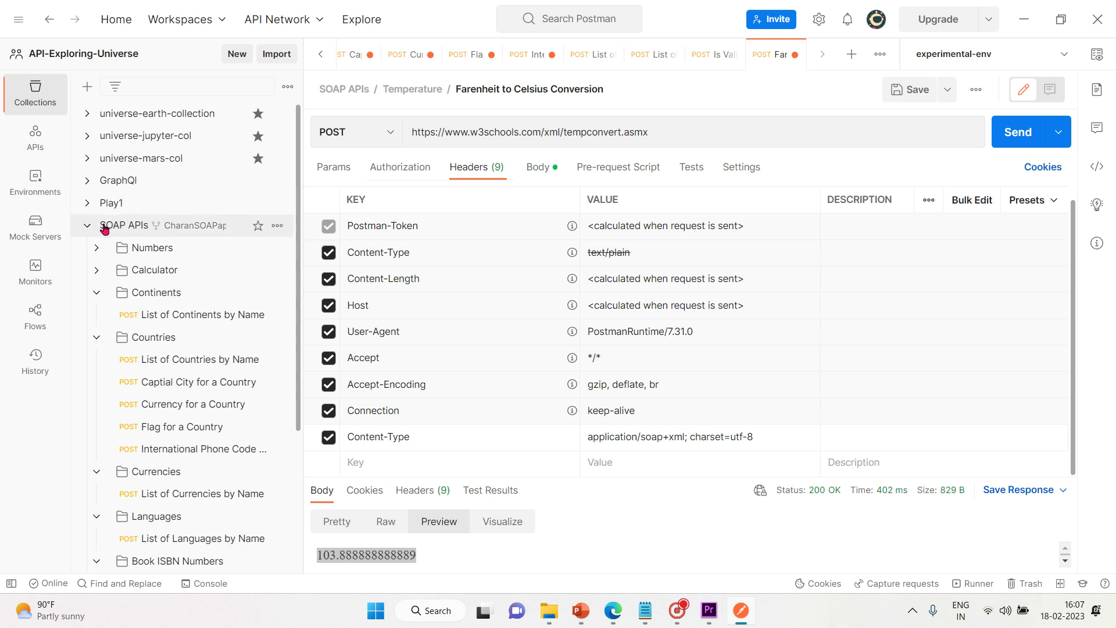
pyautogui.click(86, 227)
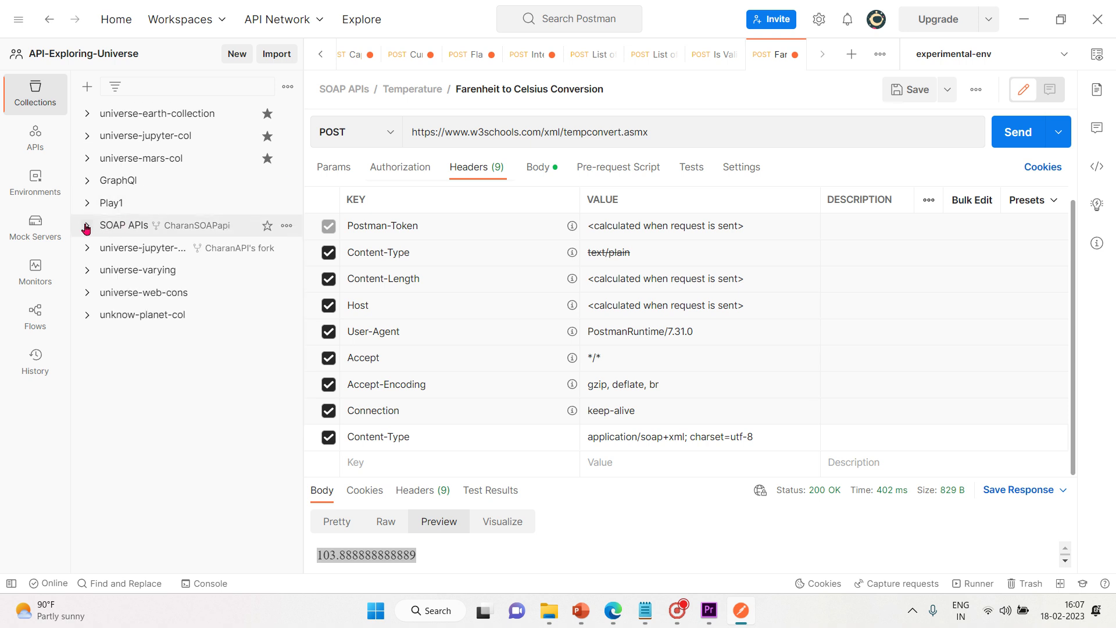
pyautogui.click(141, 115)
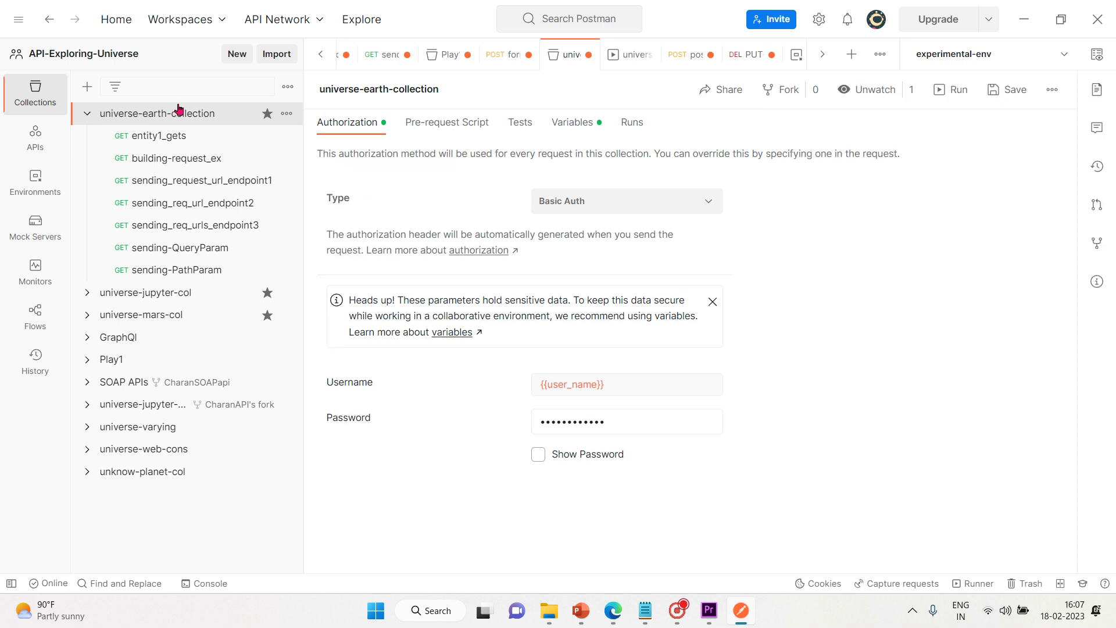
pyautogui.click(88, 115)
pyautogui.hotkey('ctrl', '+')
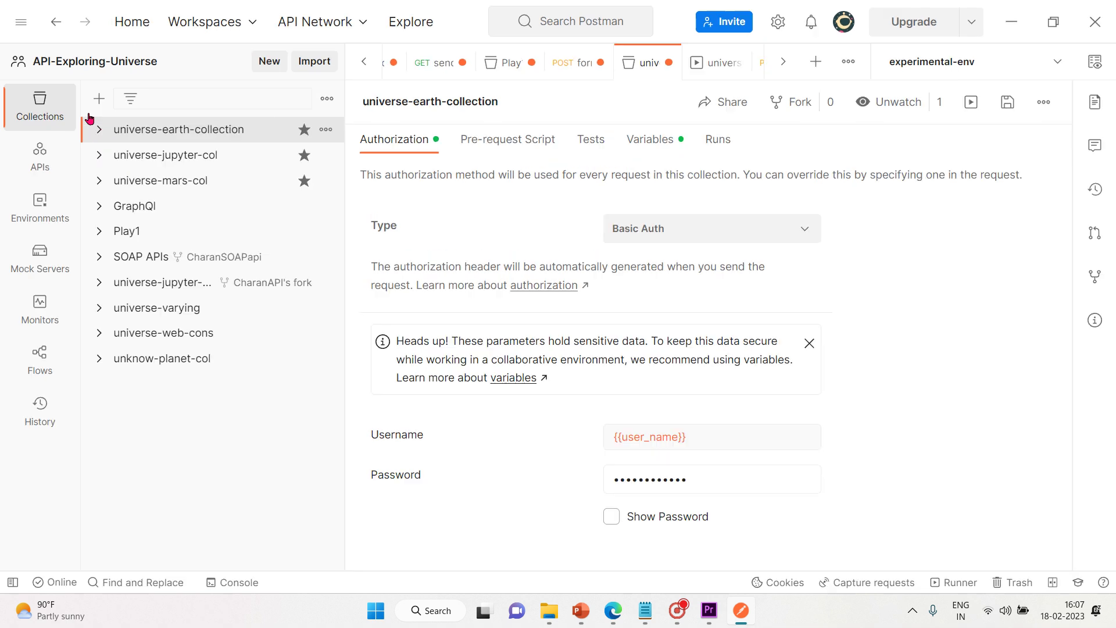
pyautogui.hotkey('ctrl', '+')
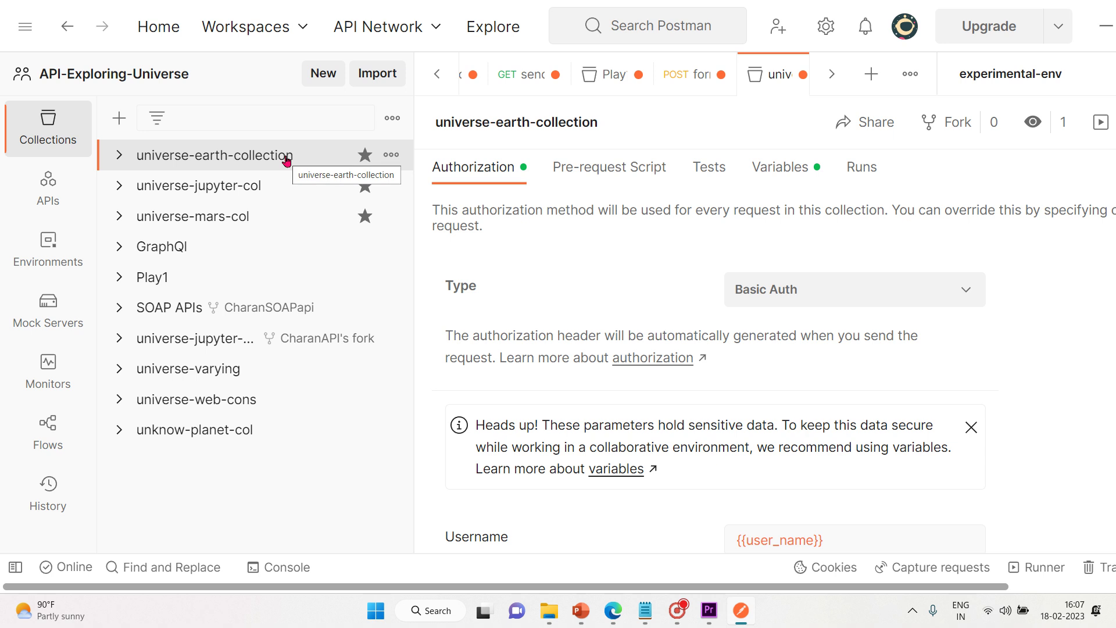
pyautogui.click(262, 157)
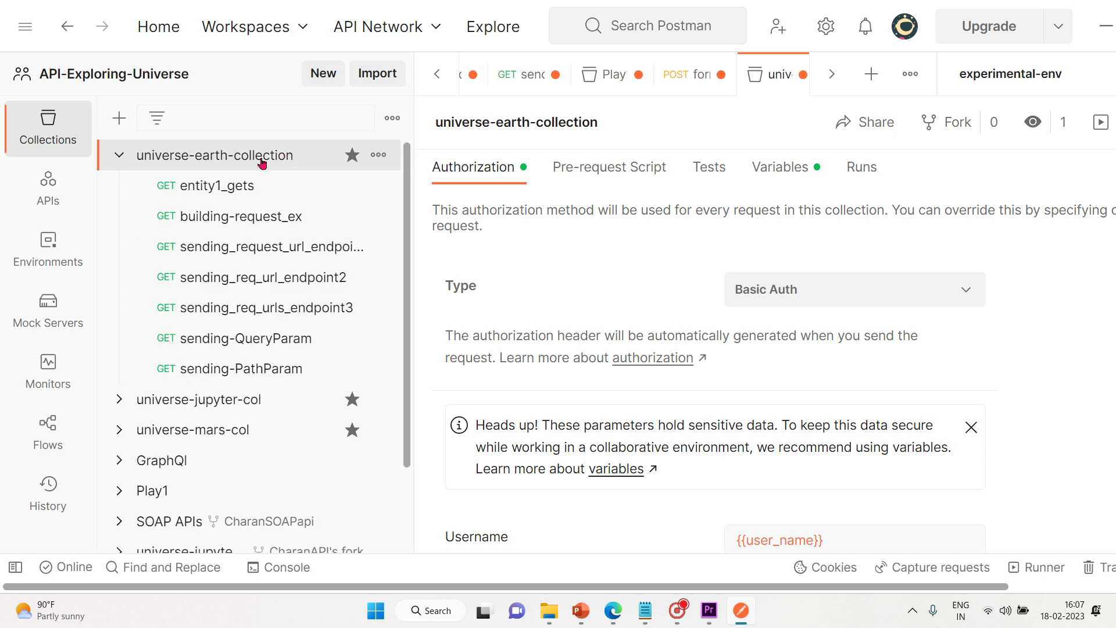
# Step: Examine the actions available for universe-earth-collection, including its option to run the collection
pyautogui.click(381, 155)
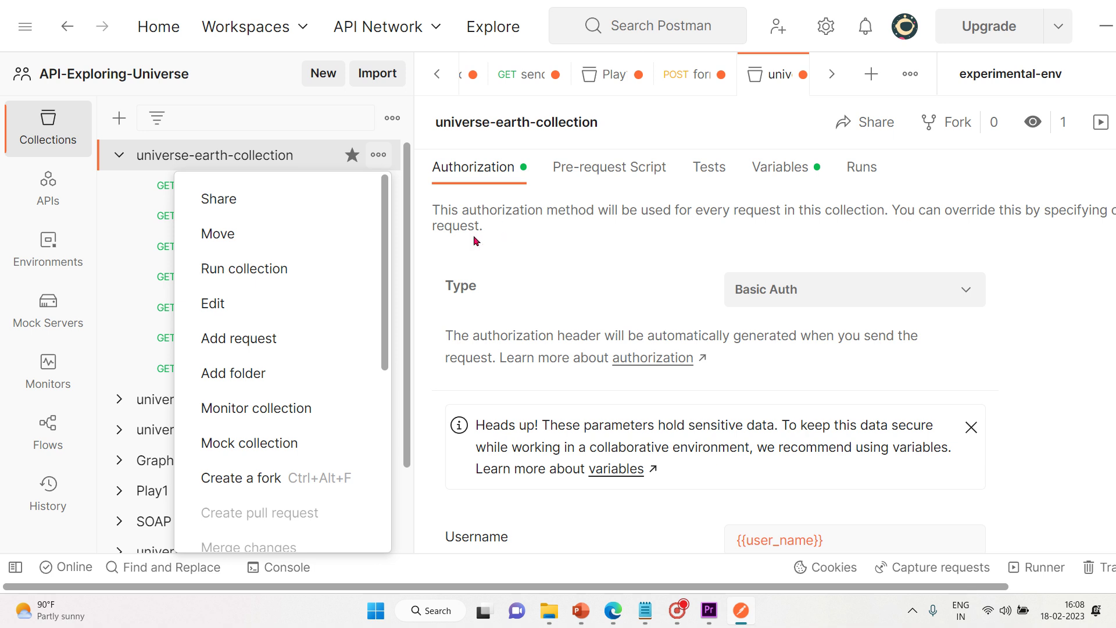
pyautogui.click(439, 195)
pyautogui.hotkey('ctrl', '-')
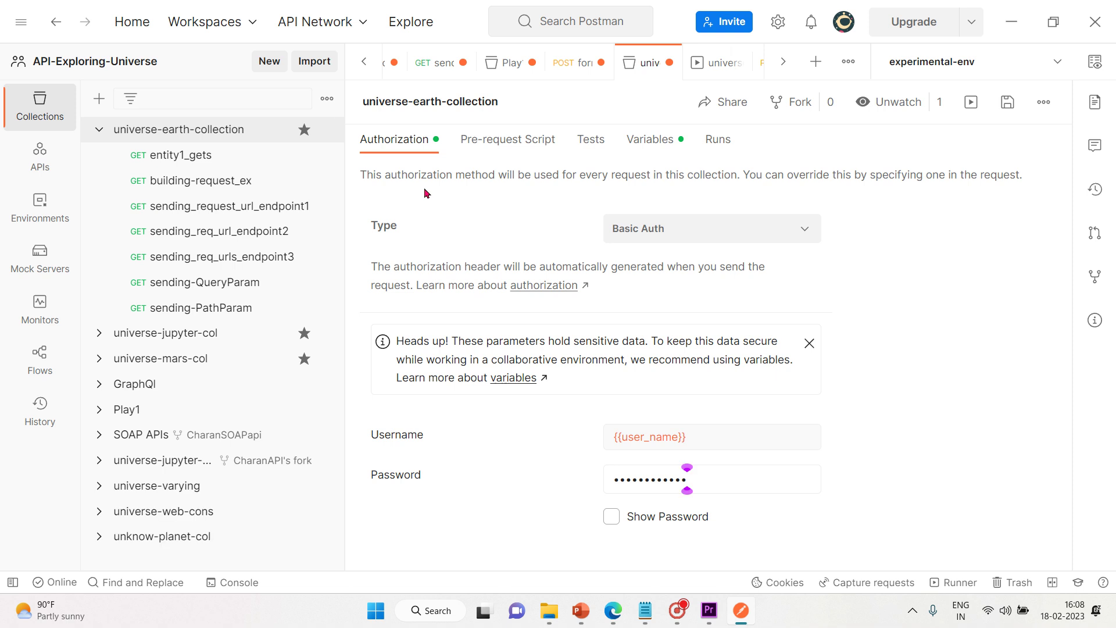
pyautogui.hotkey('ctrl', '-')
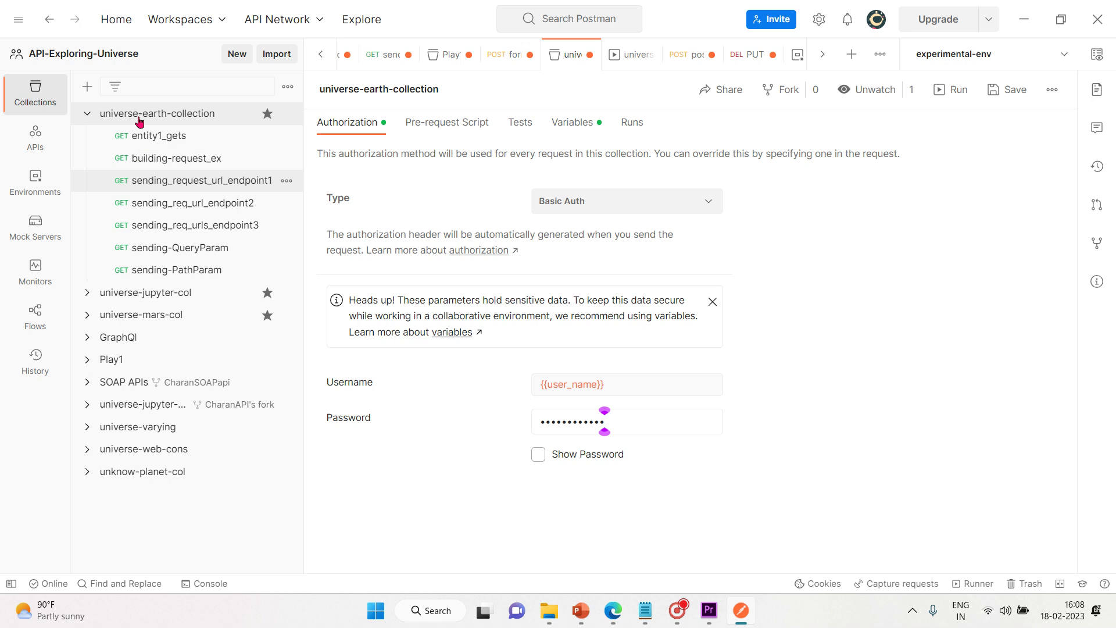
pyautogui.hotkey('ctrl', '-')
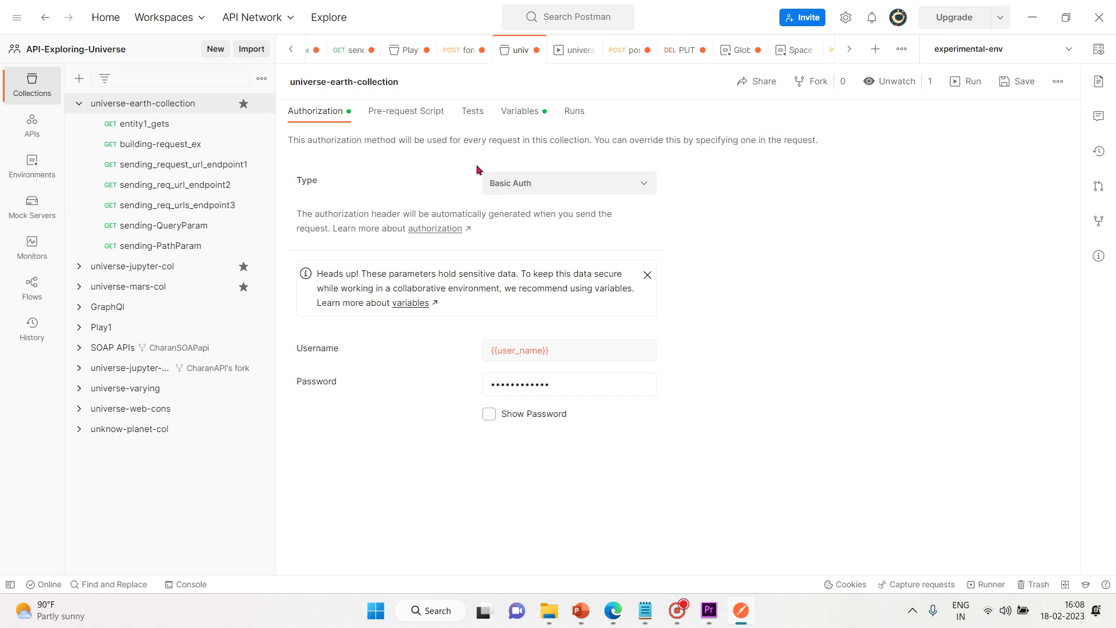
pyautogui.hotkey('ctrl', '=')
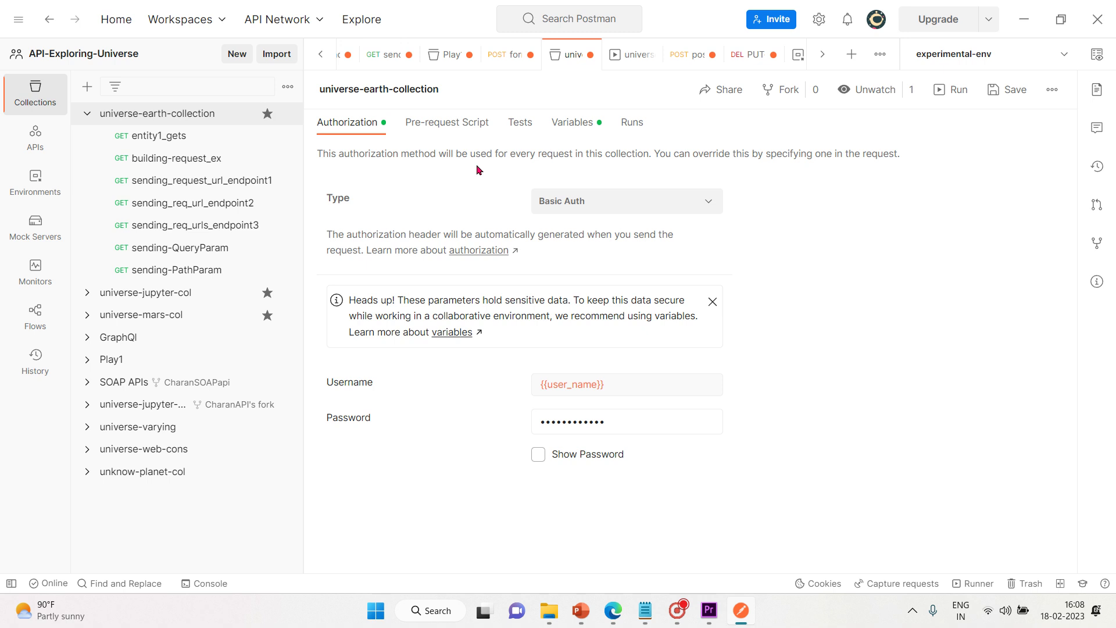
pyautogui.hotkey('ctrl', '=')
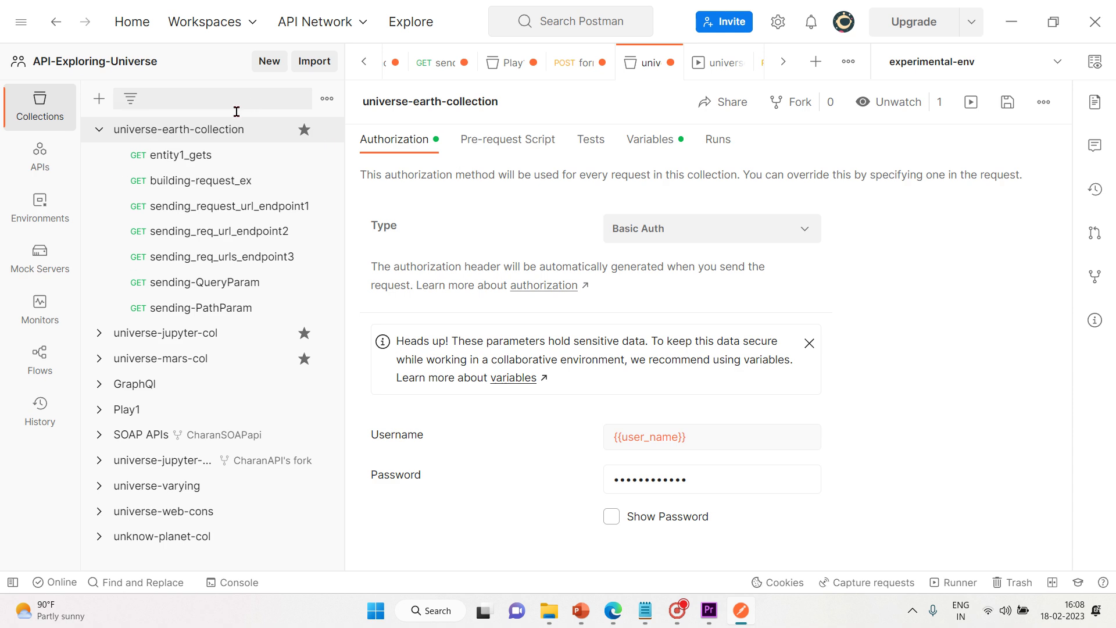
pyautogui.hotkey('ctrl', '=')
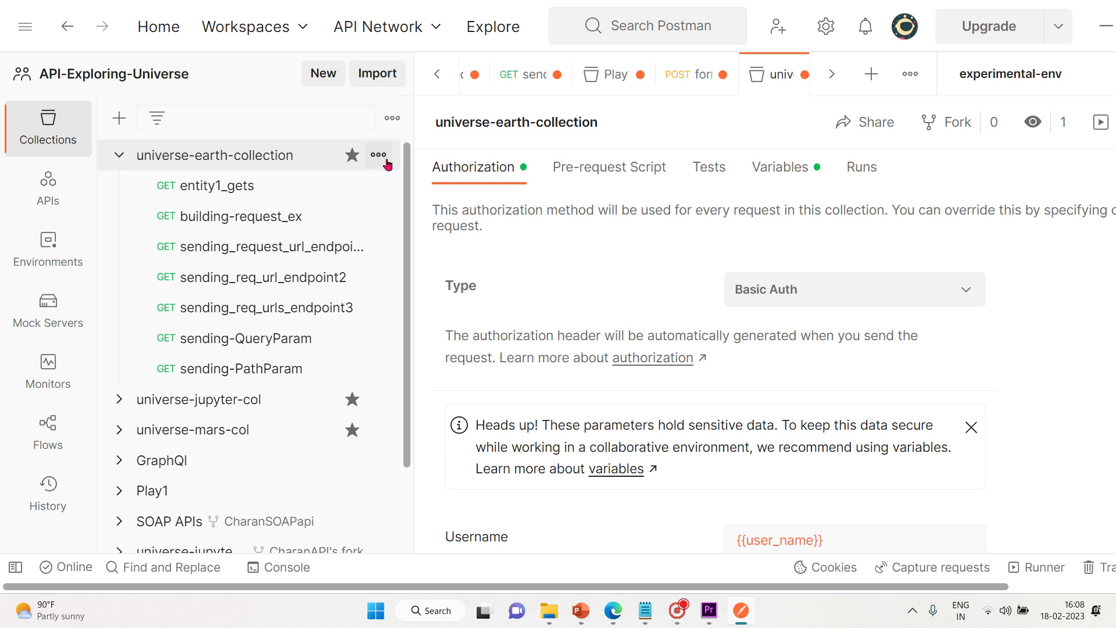
pyautogui.click(379, 155)
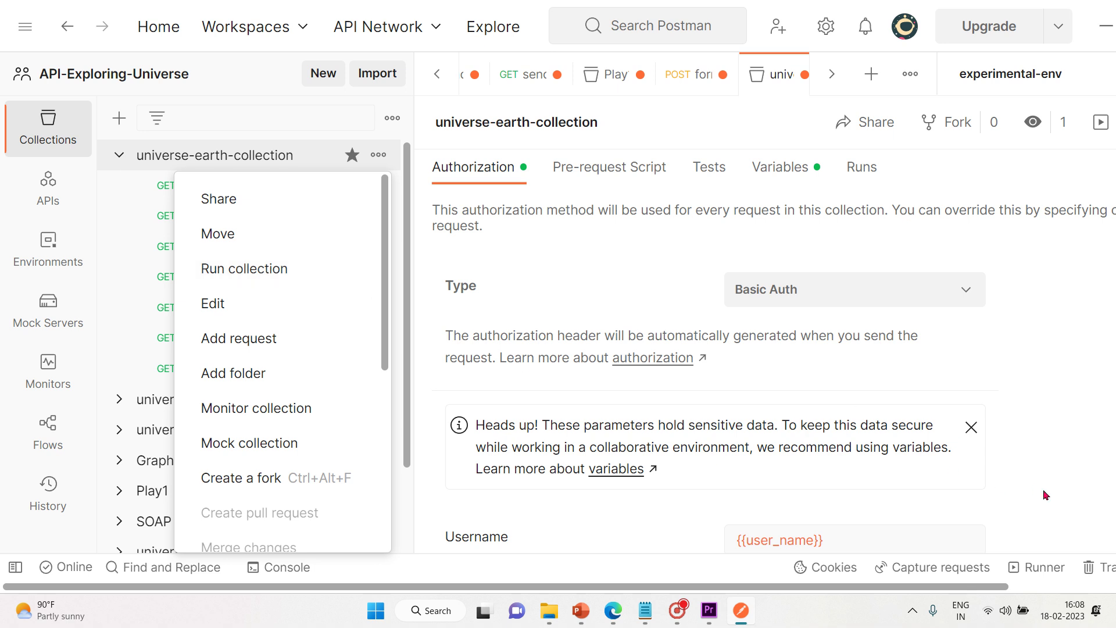
pyautogui.click(678, 377)
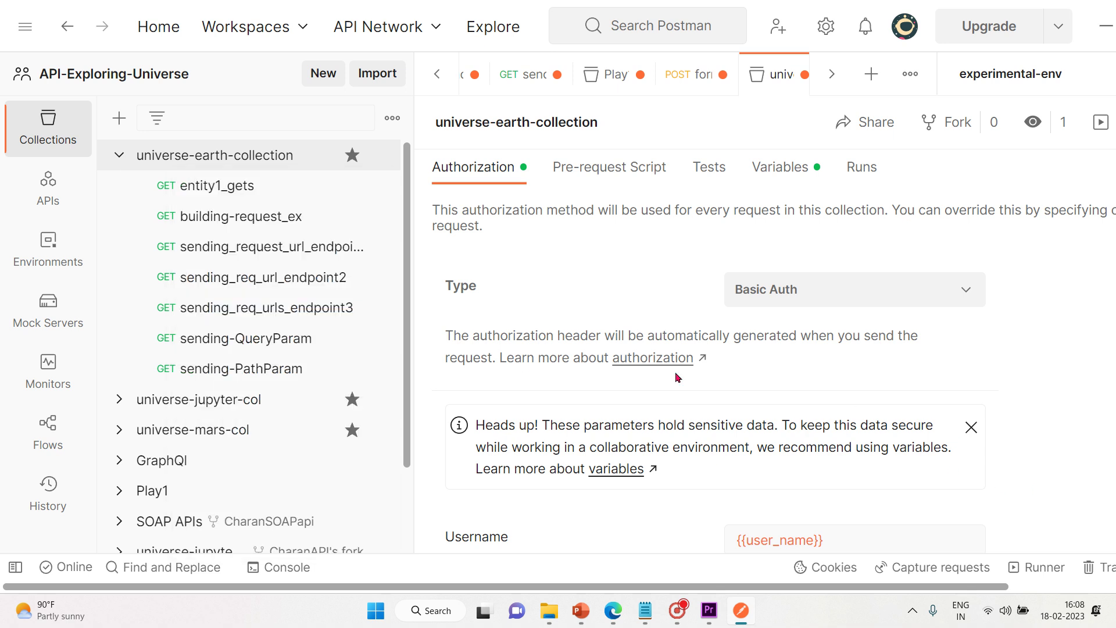
# Step: Open the collection runner and add all requests of universe-earth-collection to the run order
pyautogui.click(1037, 569)
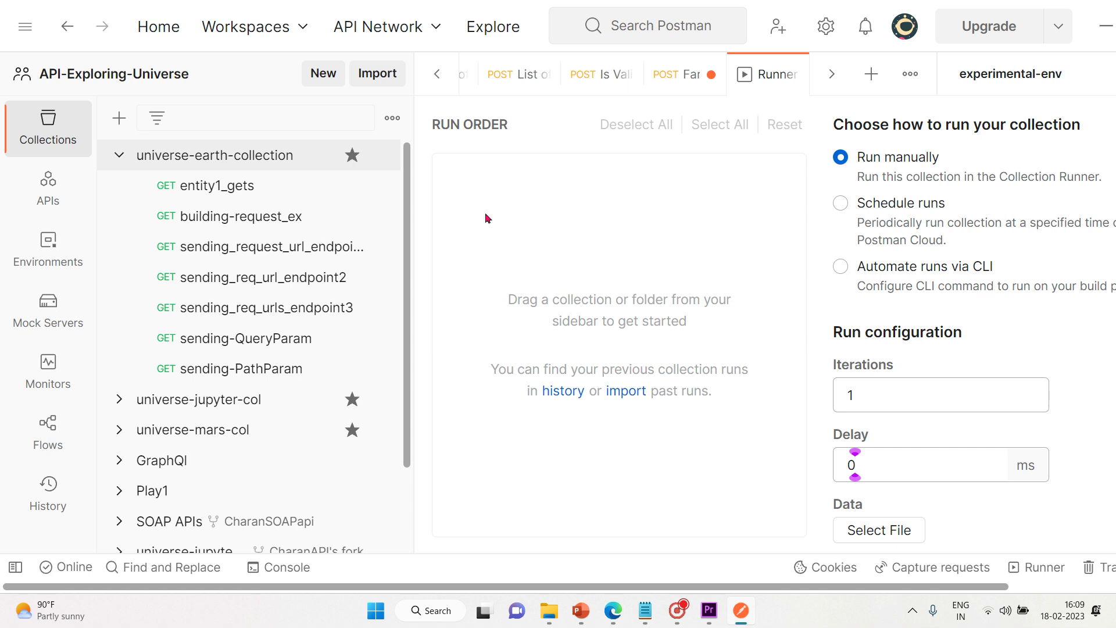
pyautogui.moveTo(223, 162); pyautogui.dragTo(566, 256)
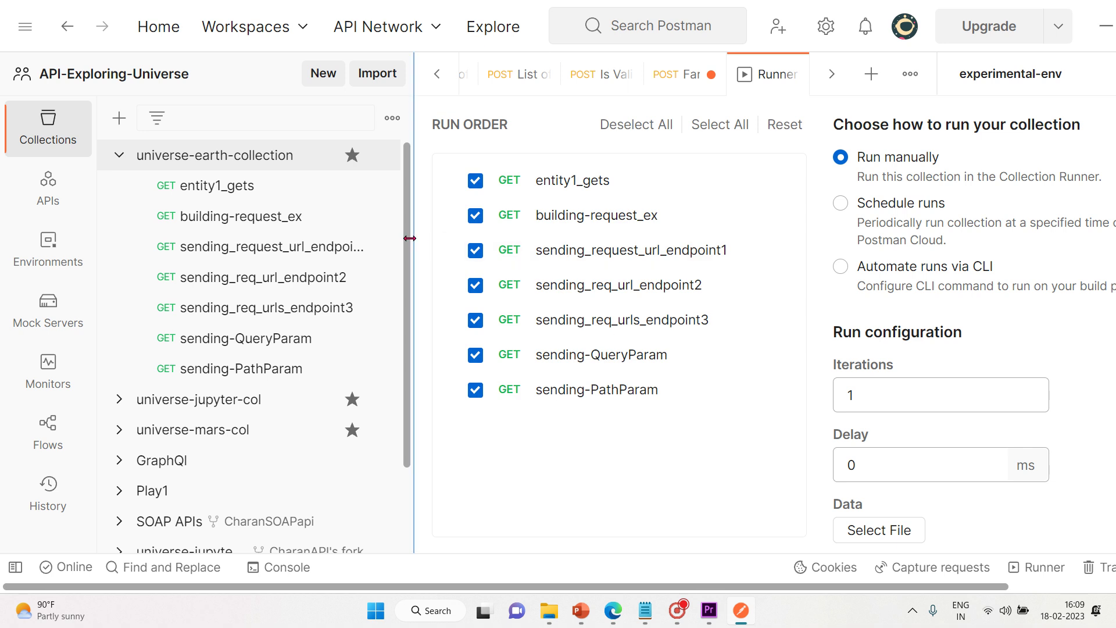
pyautogui.moveTo(413, 239); pyautogui.dragTo(244, 274)
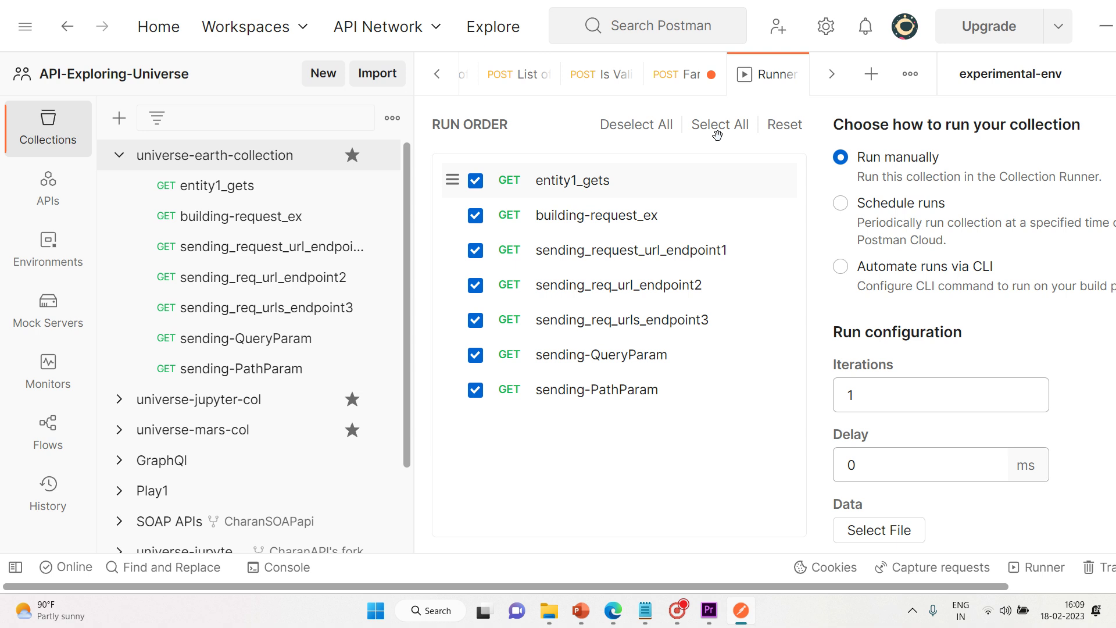
# Step: Choose experimental-env as the active environment for the collection run
pyautogui.hotkey('ctrl', '-')
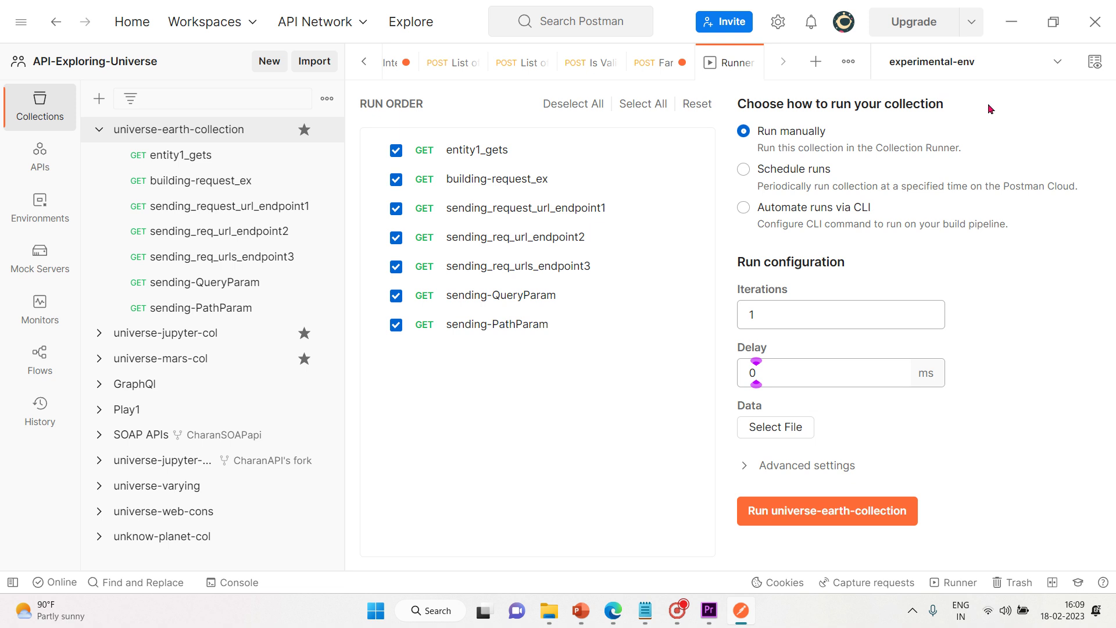
pyautogui.click(1057, 62)
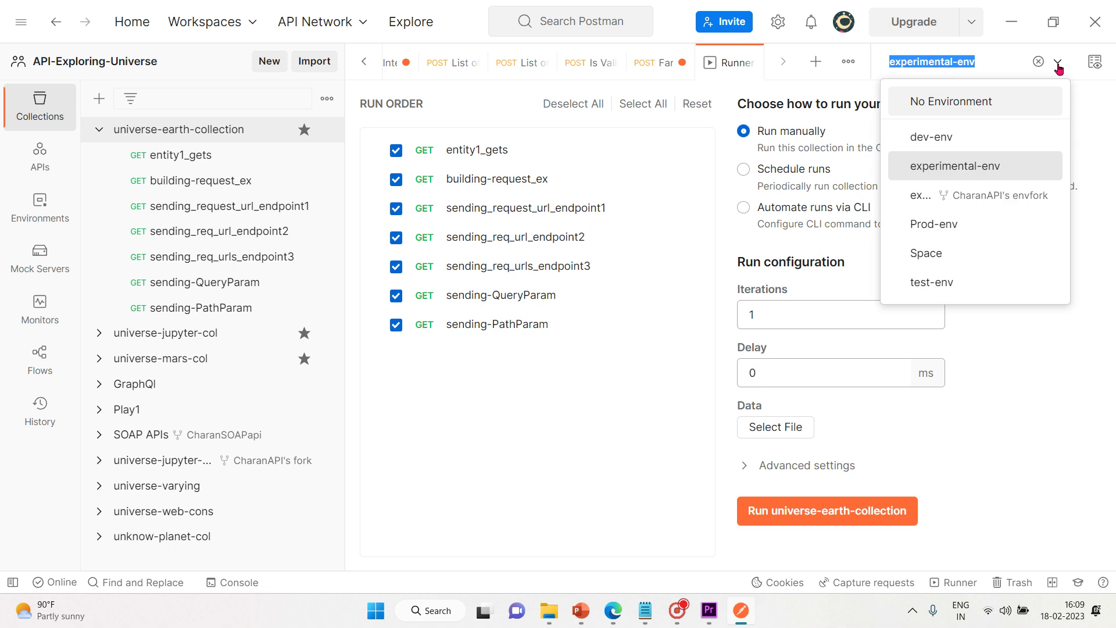
pyautogui.click(964, 168)
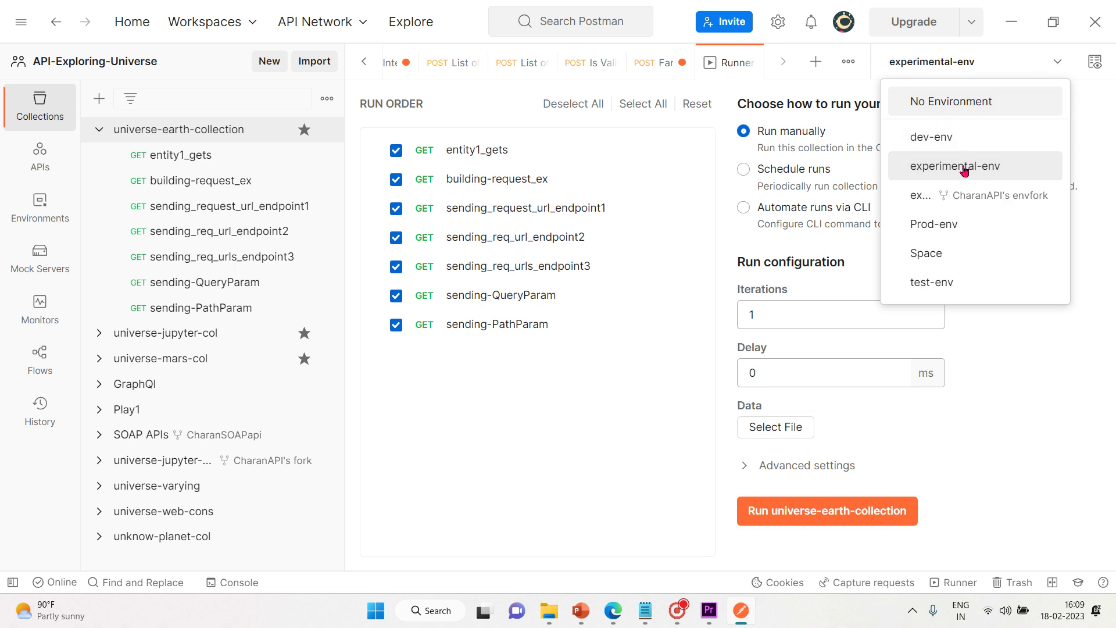
pyautogui.click(991, 161)
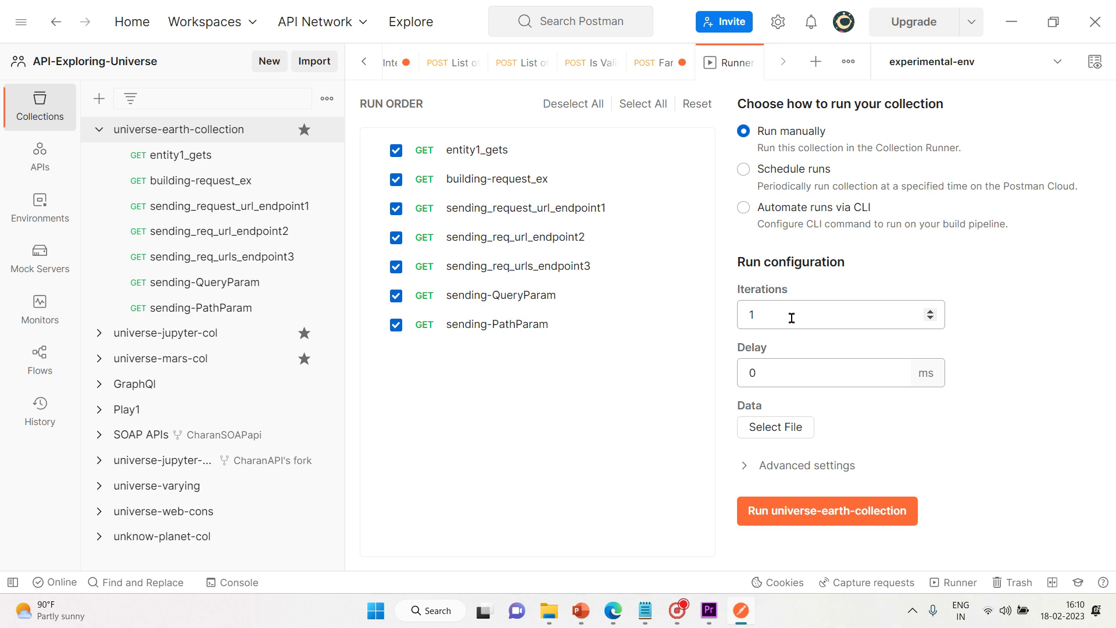
# Step: Set the delay in the run configuration to 3 ms
pyautogui.hotkey('ctrl', '=')
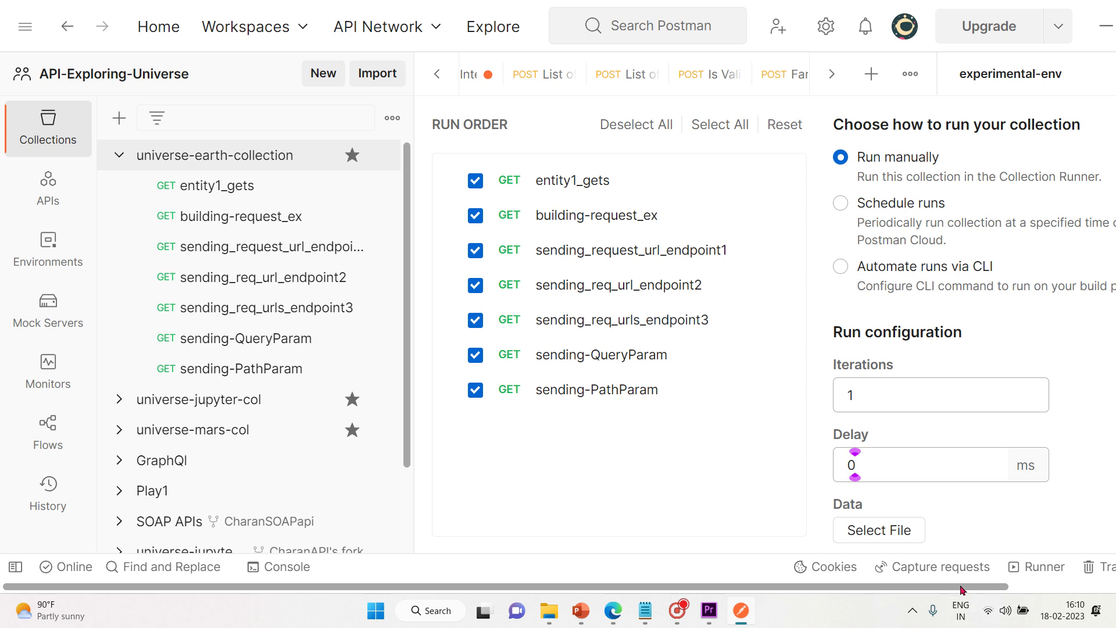
pyautogui.moveTo(962, 590); pyautogui.dragTo(1108, 582)
pyautogui.moveTo(1111, 317); pyautogui.dragTo(1105, 427)
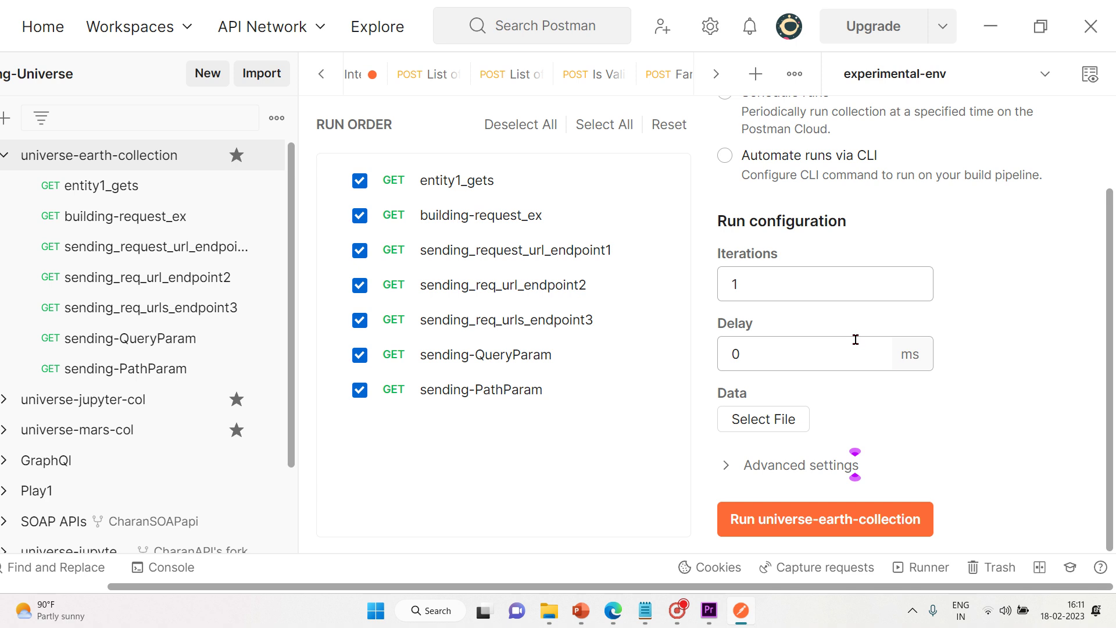
pyautogui.click(795, 361)
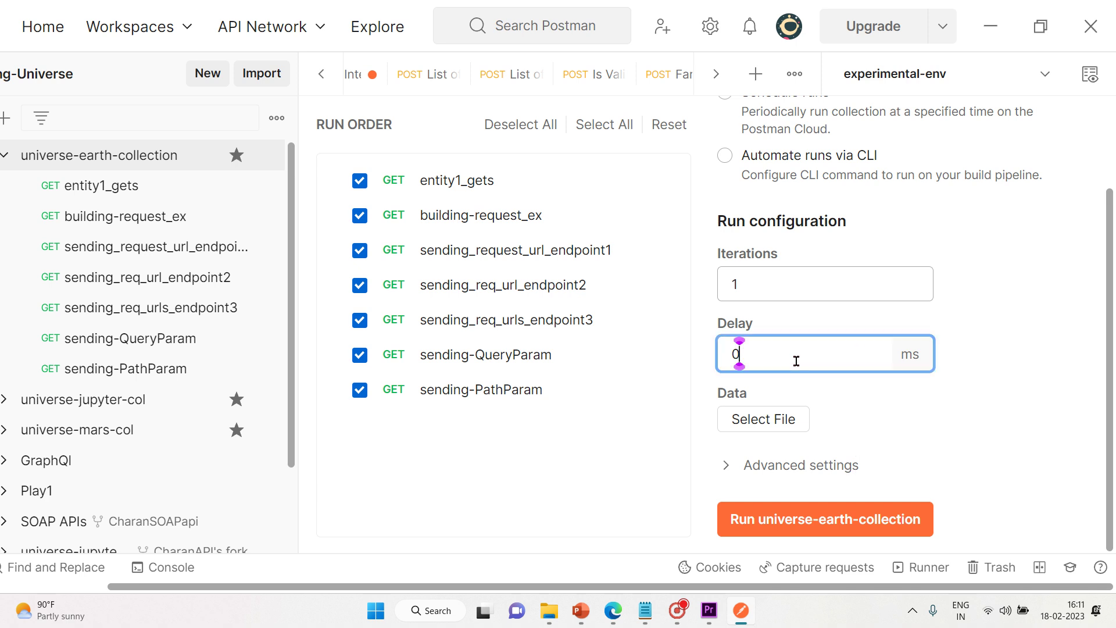
pyautogui.press('BackSpace')
pyautogui.write('3')
pyautogui.click(1014, 345)
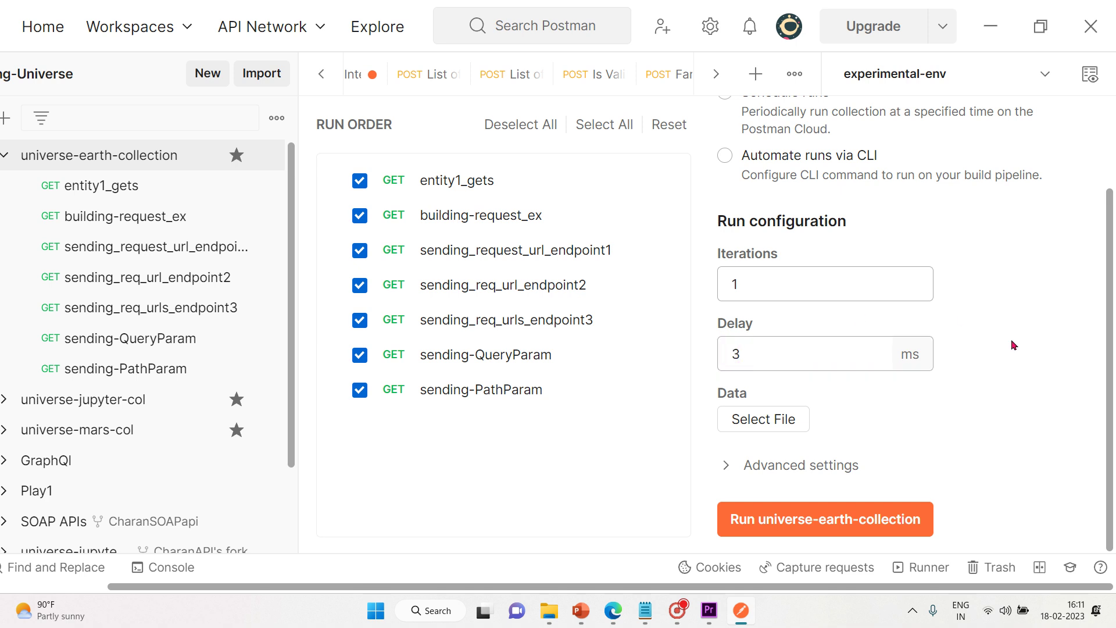
# Step: Set the number of iterations for the collection run to 3
pyautogui.click(804, 276)
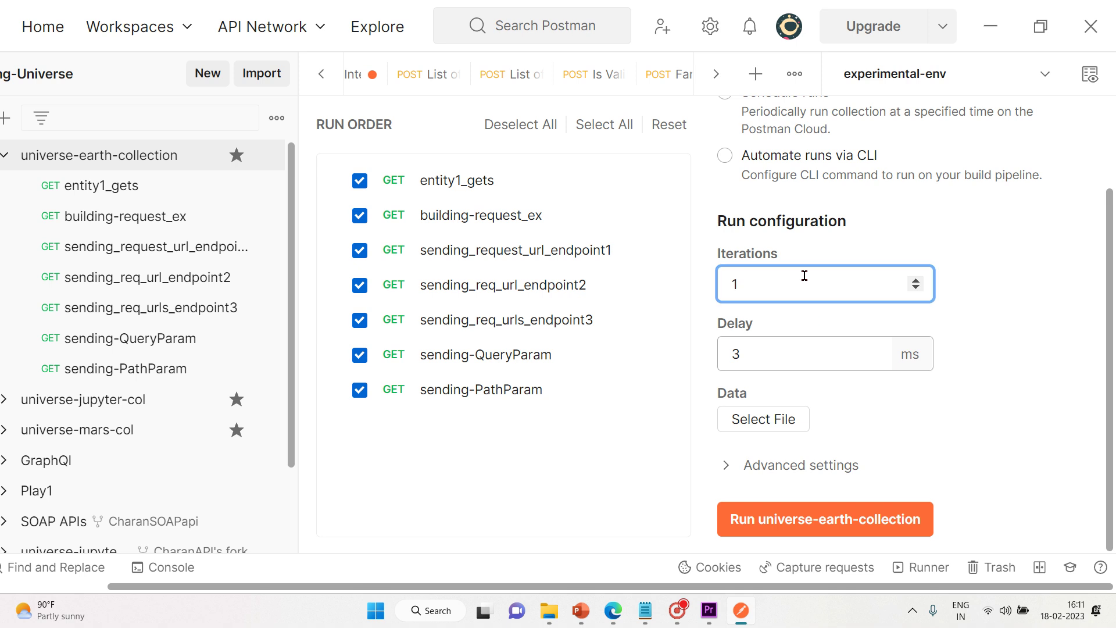
pyautogui.press('BackSpace')
pyautogui.write('3')
pyautogui.click(778, 353)
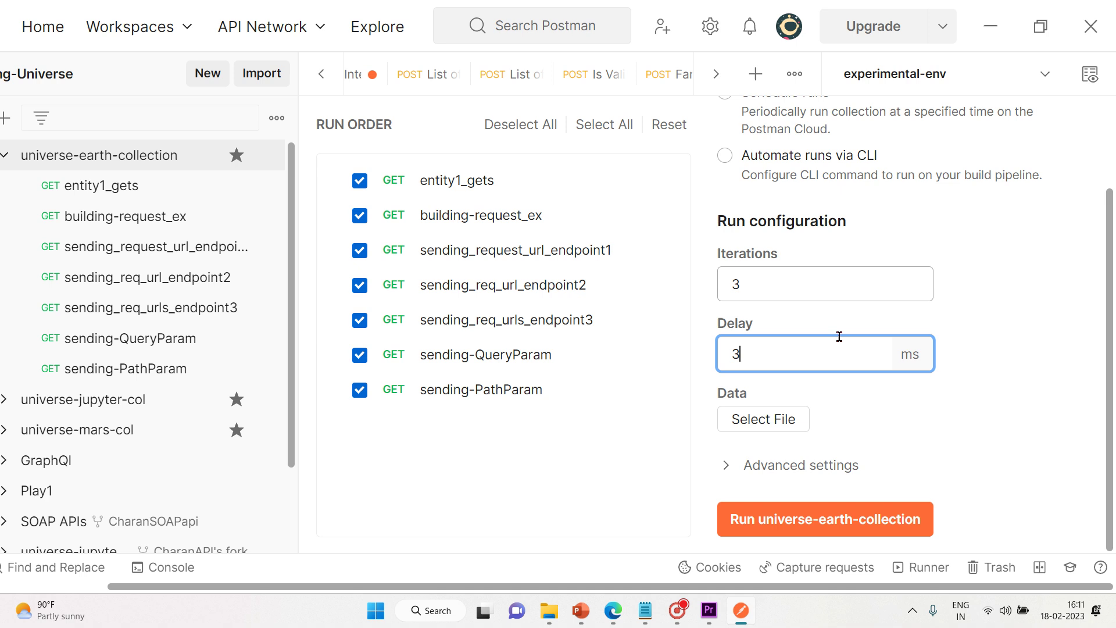
pyautogui.click(1030, 356)
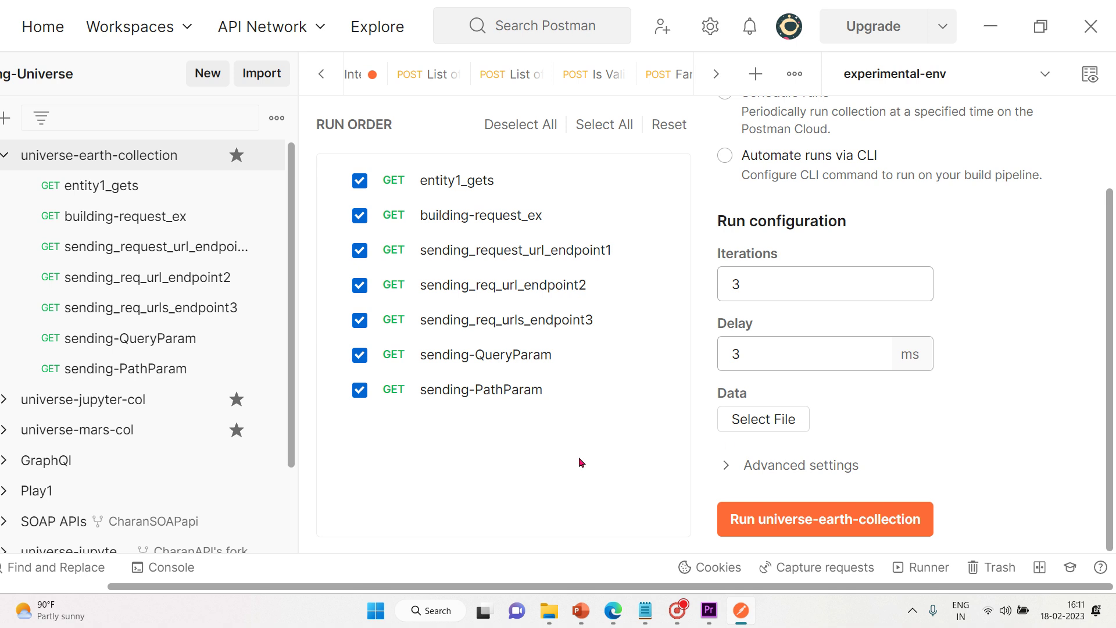
# Step: Expand the advanced settings of the run configuration and review the response, variable and cookie options
pyautogui.click(732, 465)
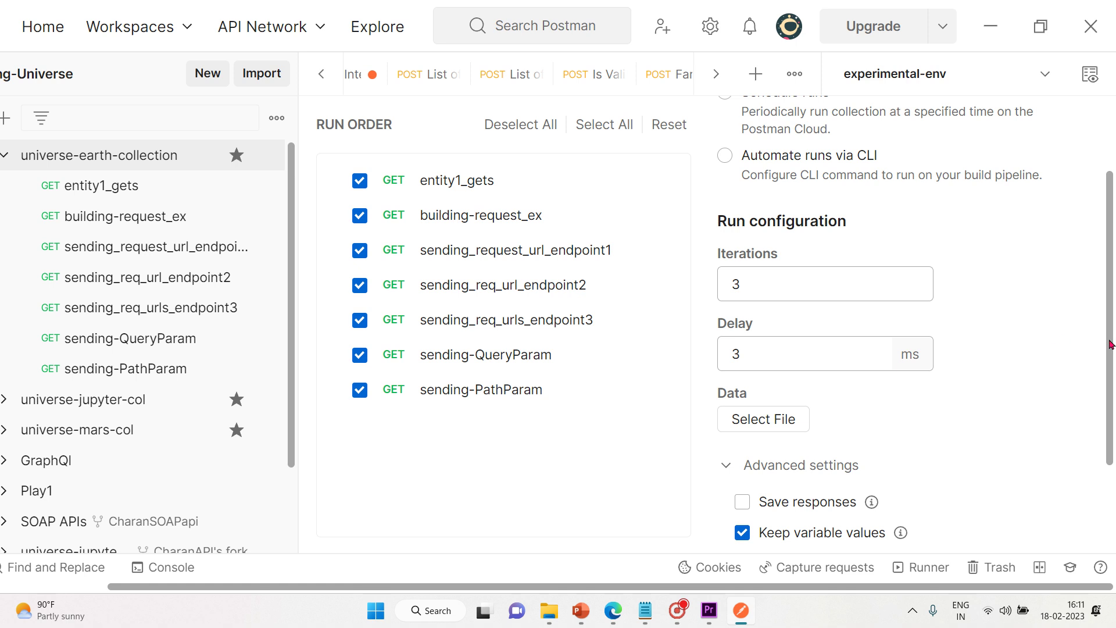
pyautogui.moveTo(1110, 344); pyautogui.dragTo(1098, 448)
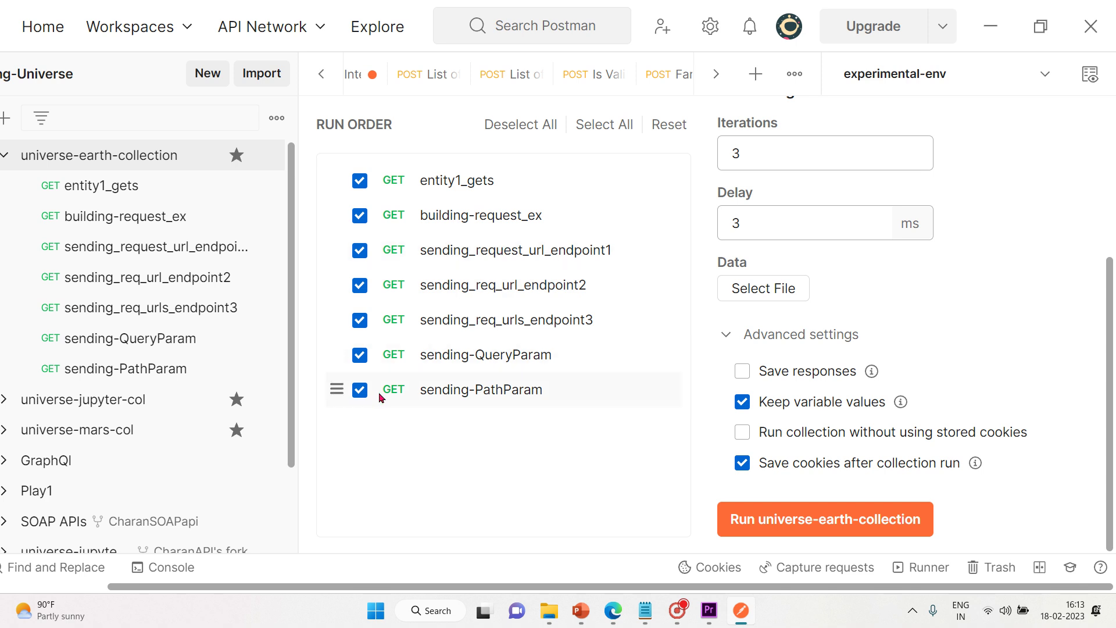
pyautogui.click(361, 355)
pyautogui.click(359, 355)
pyautogui.click(361, 357)
pyautogui.click(361, 360)
# Step: Run universe-earth-collection and open the detailed results for its iterations
pyautogui.click(788, 524)
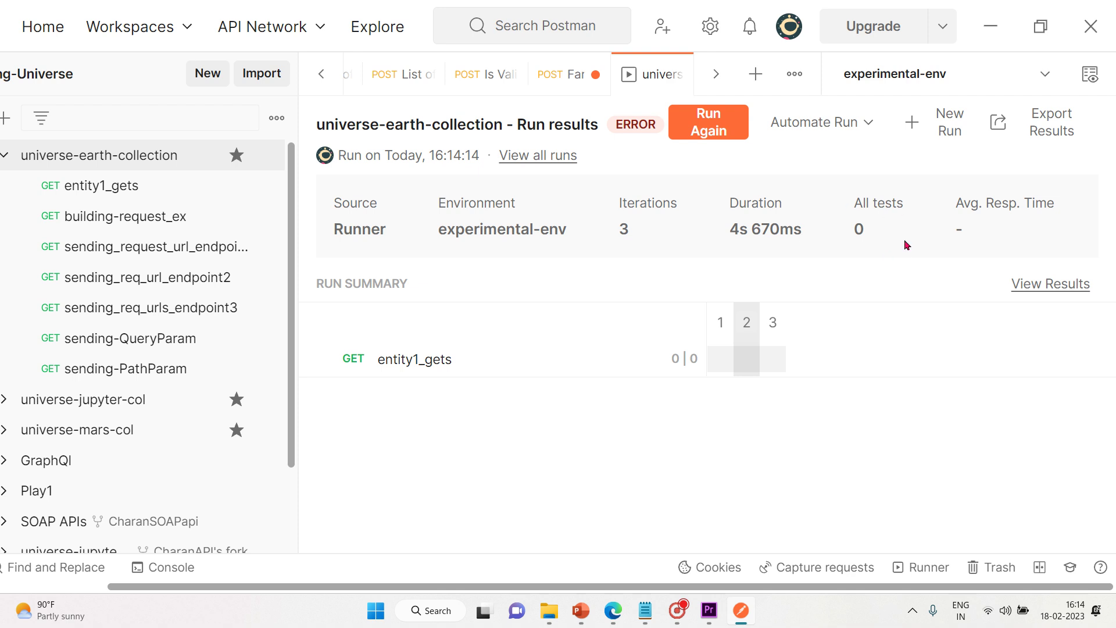
pyautogui.click(1037, 284)
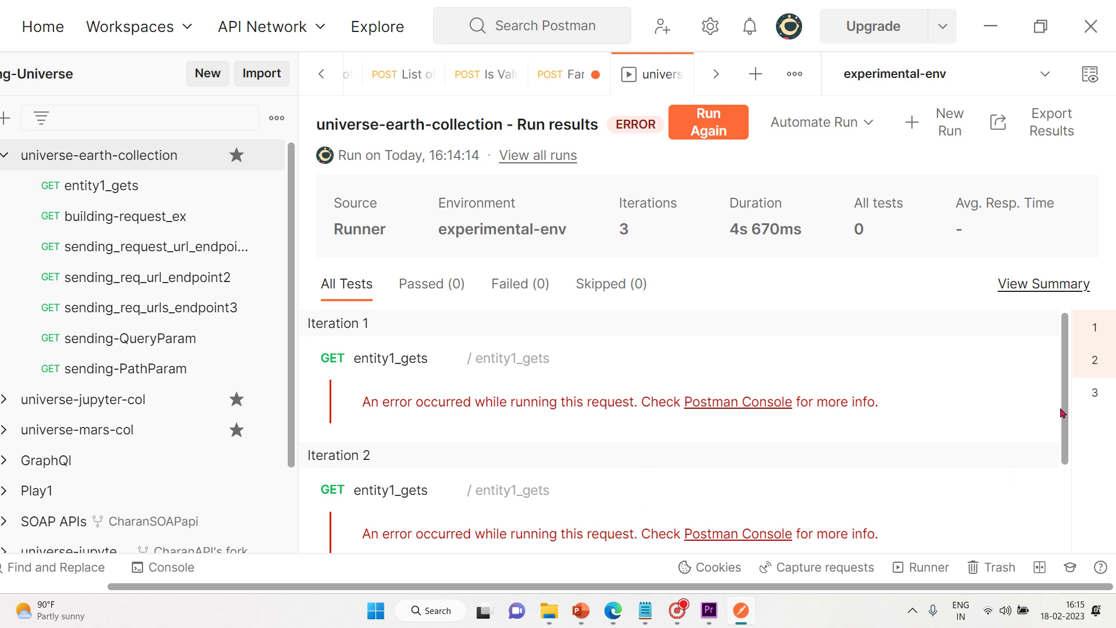
# Step: Review the run results of each iteration, then open universe-earth-collection and collapse its request list
pyautogui.scroll(-3, 1064, 382)
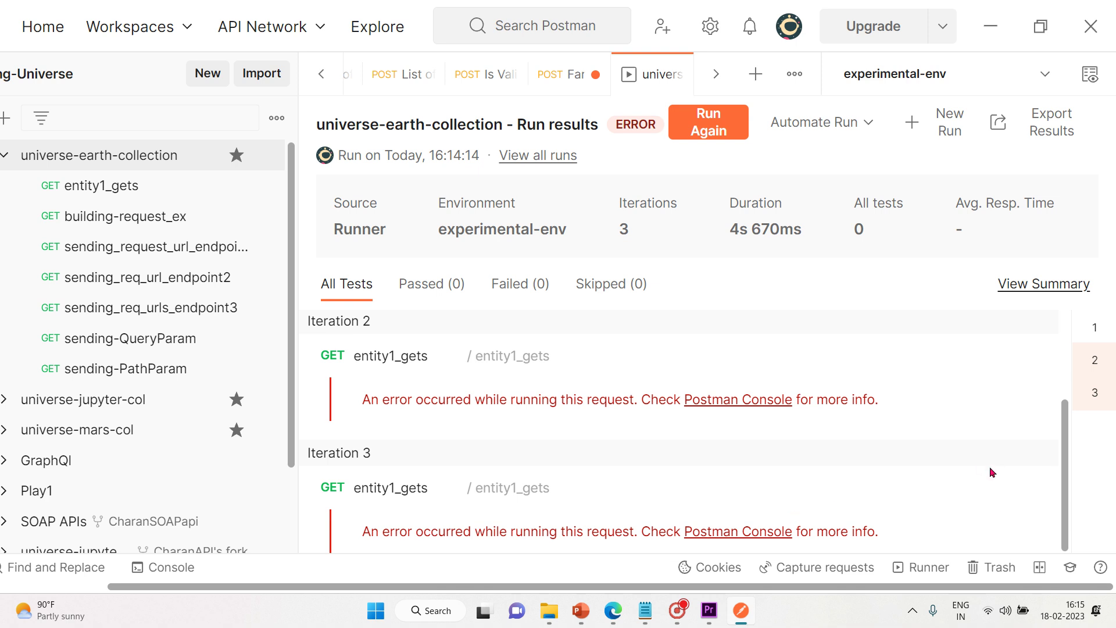
pyautogui.scroll(3, 1062, 494)
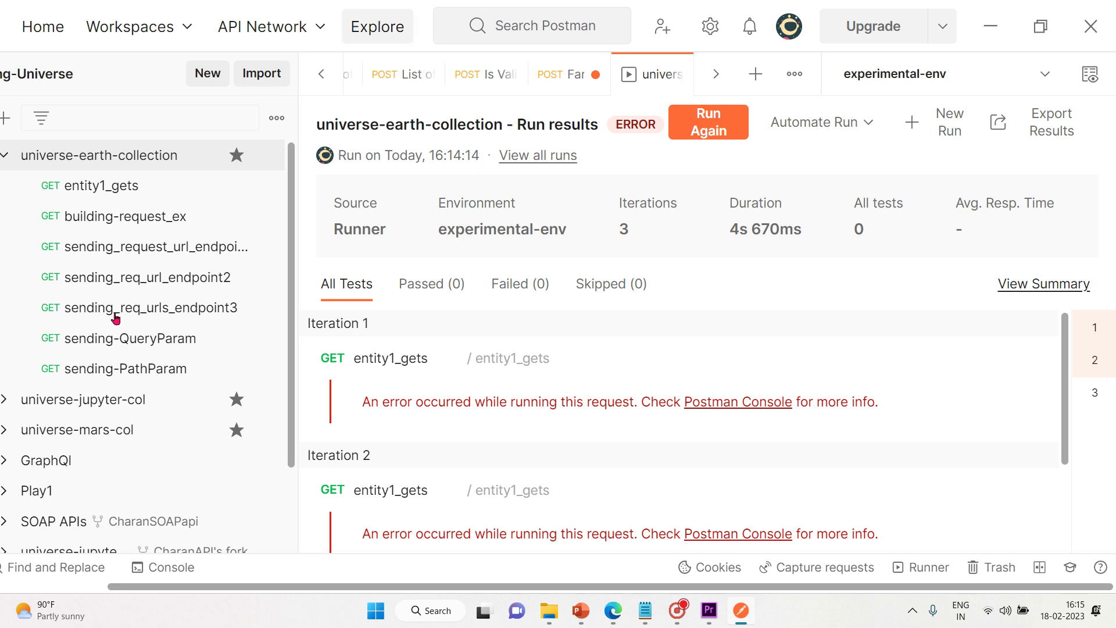
pyautogui.click(57, 163)
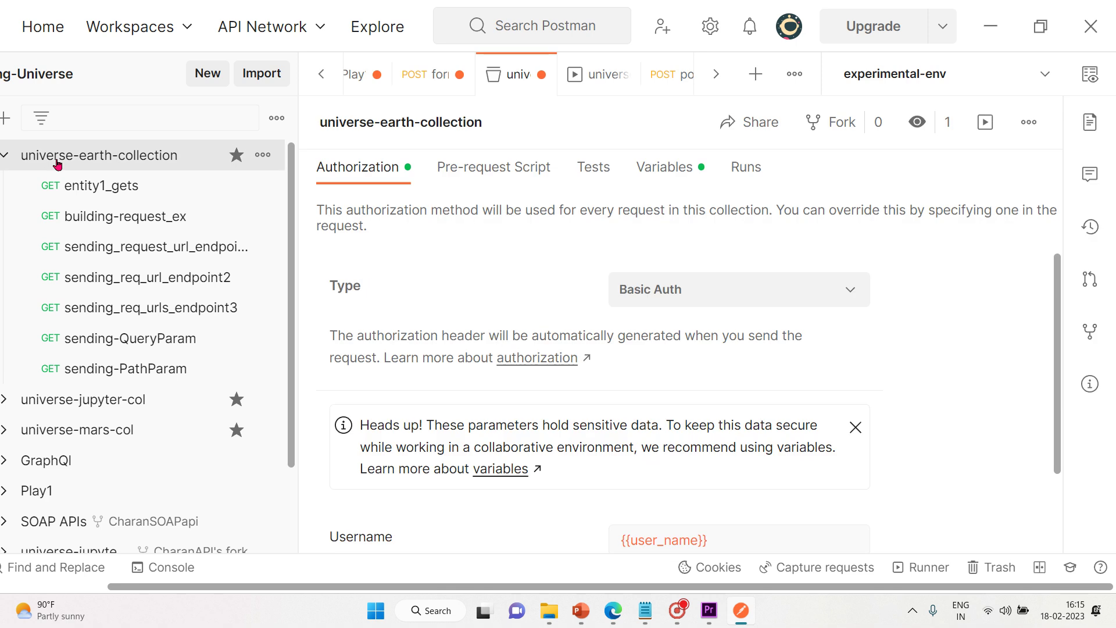
pyautogui.click(7, 156)
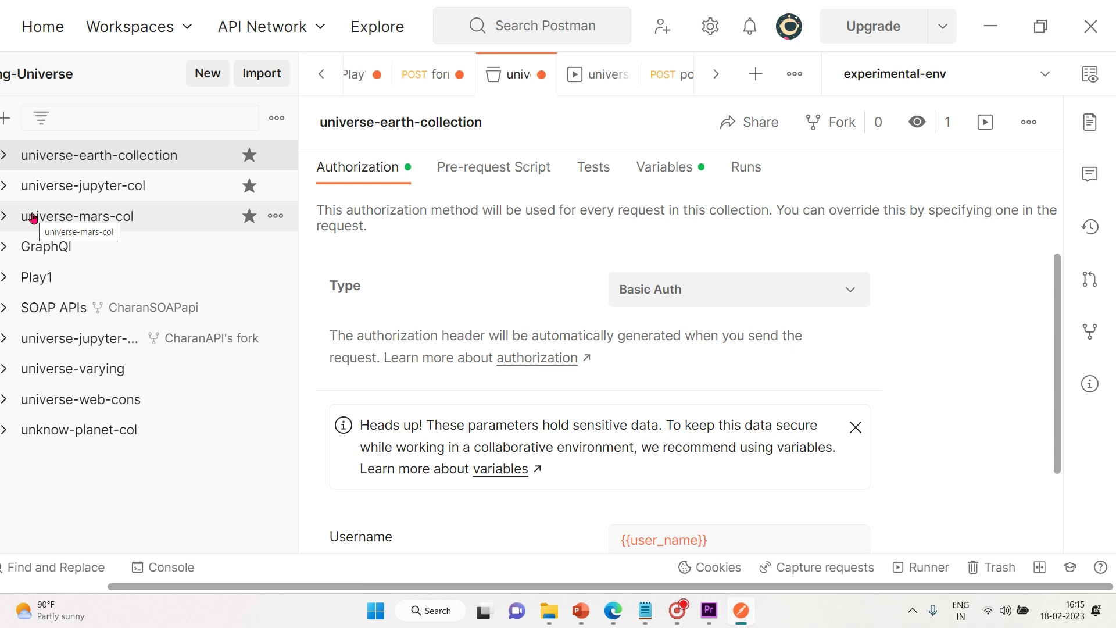
# Step: Expand the forked universe-jupyter collection and open it in the collection runner
pyautogui.click(6, 280)
pyautogui.click(7, 280)
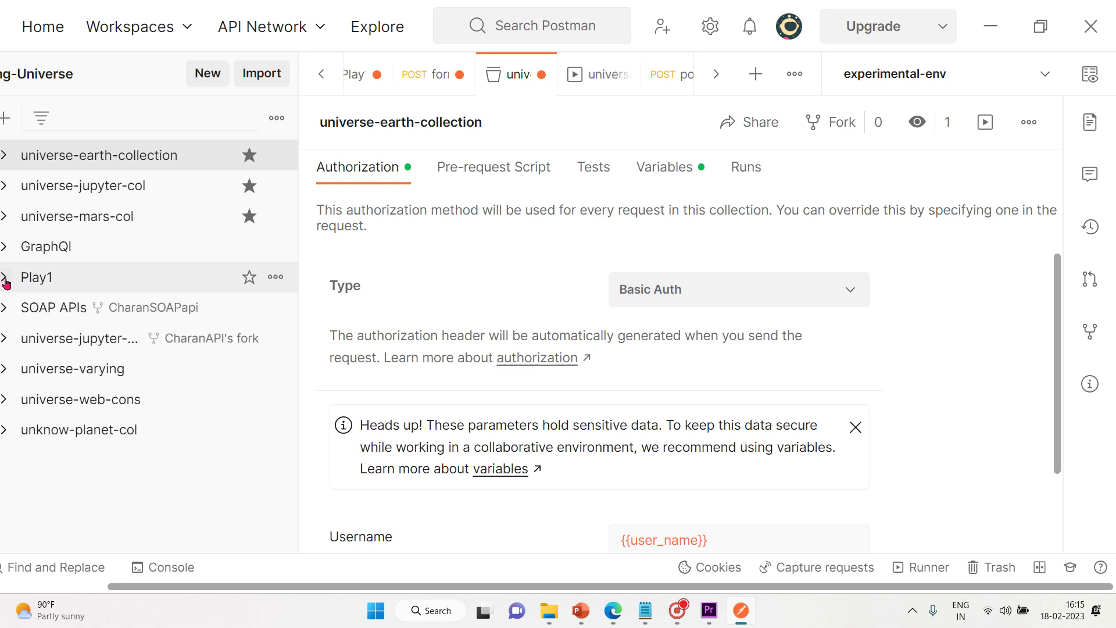
pyautogui.click(15, 340)
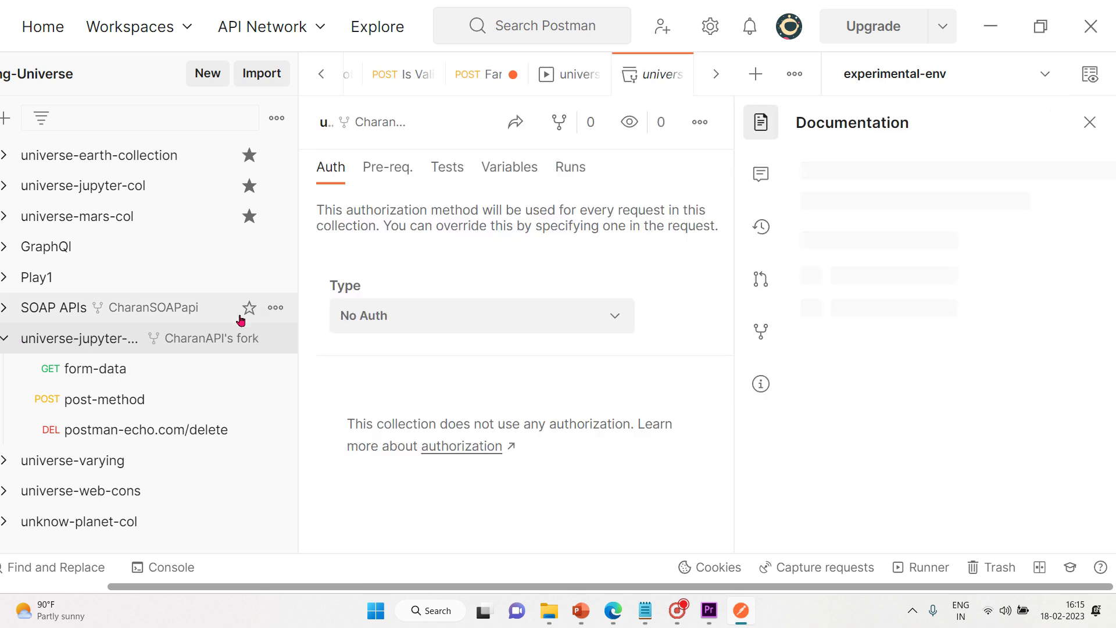
pyautogui.click(275, 338)
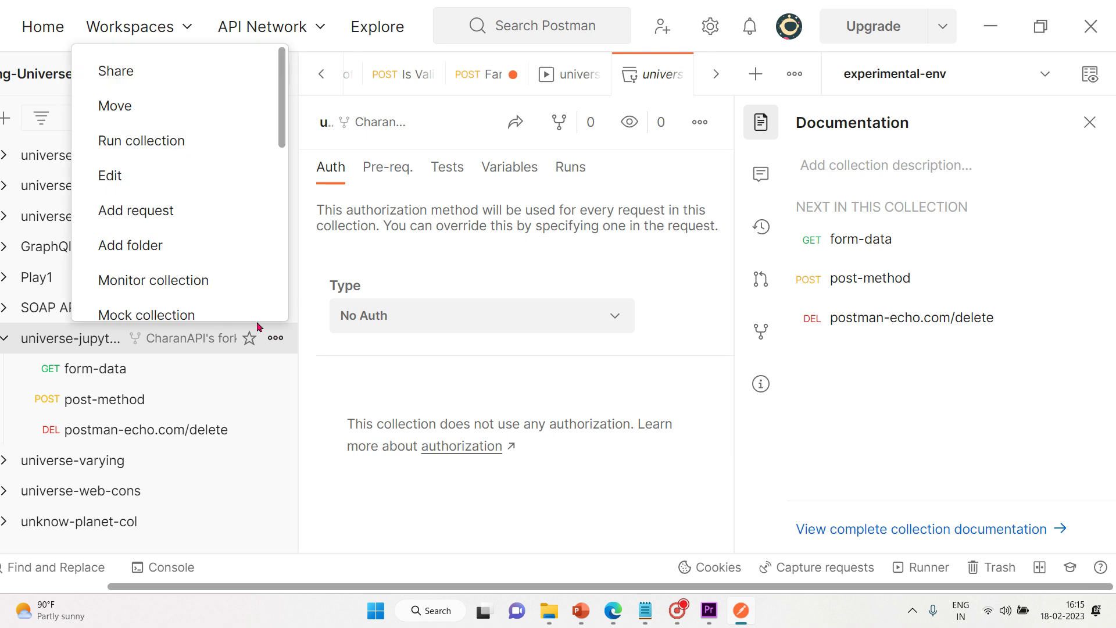
pyautogui.click(161, 154)
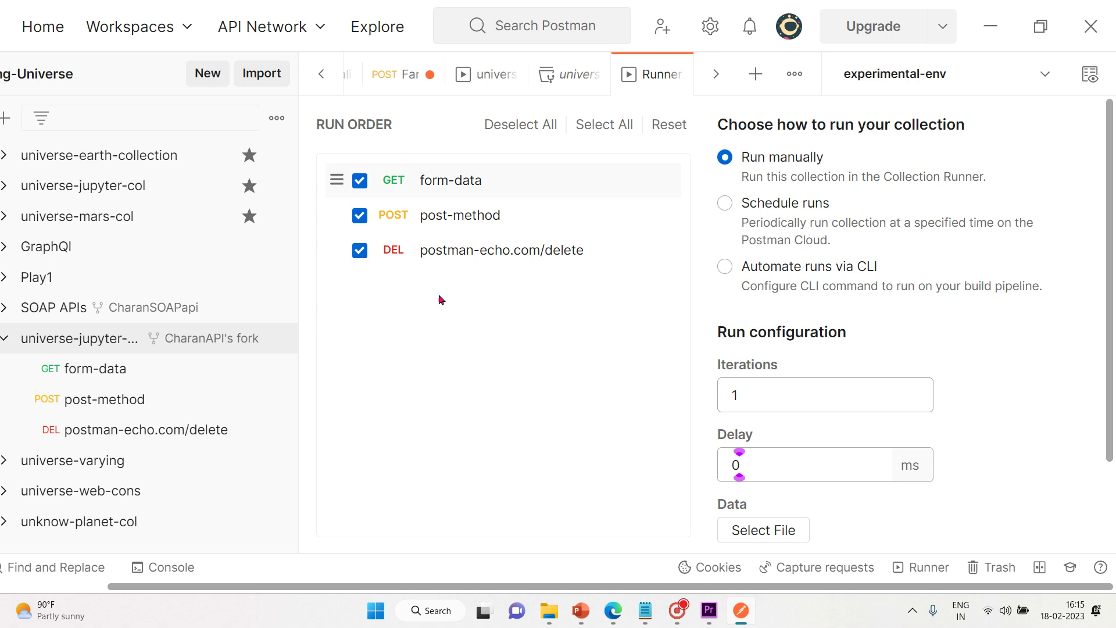
# Step: Review the run order, run universe-jupyter-col with the default configuration, and view its run summary
pyautogui.hotkey('ctrl', '=')
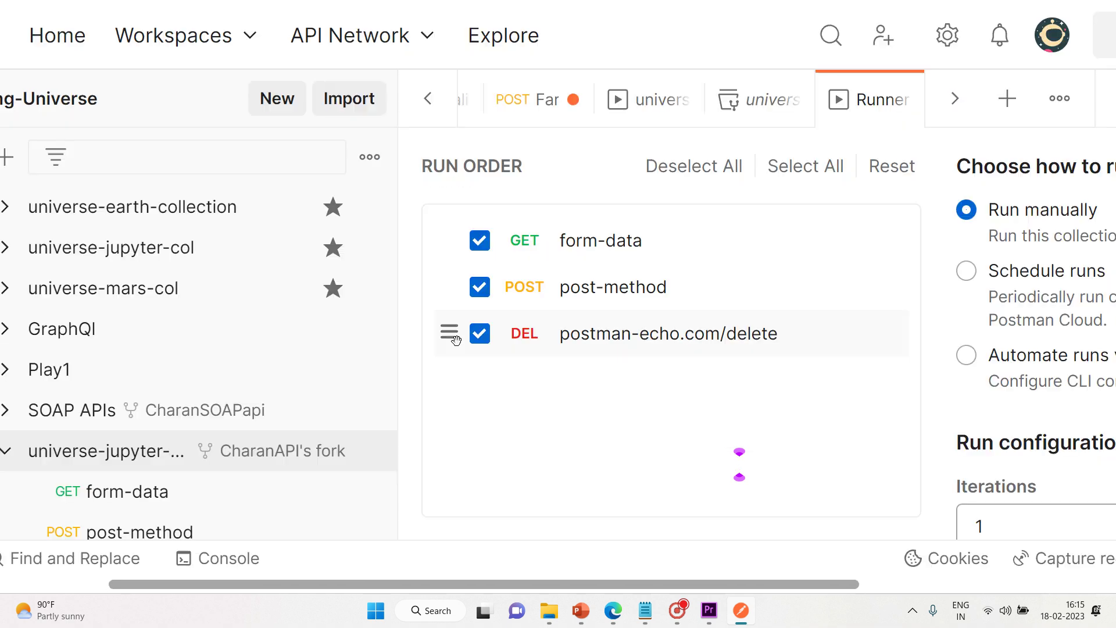
pyautogui.hotkey('ctrl', '=')
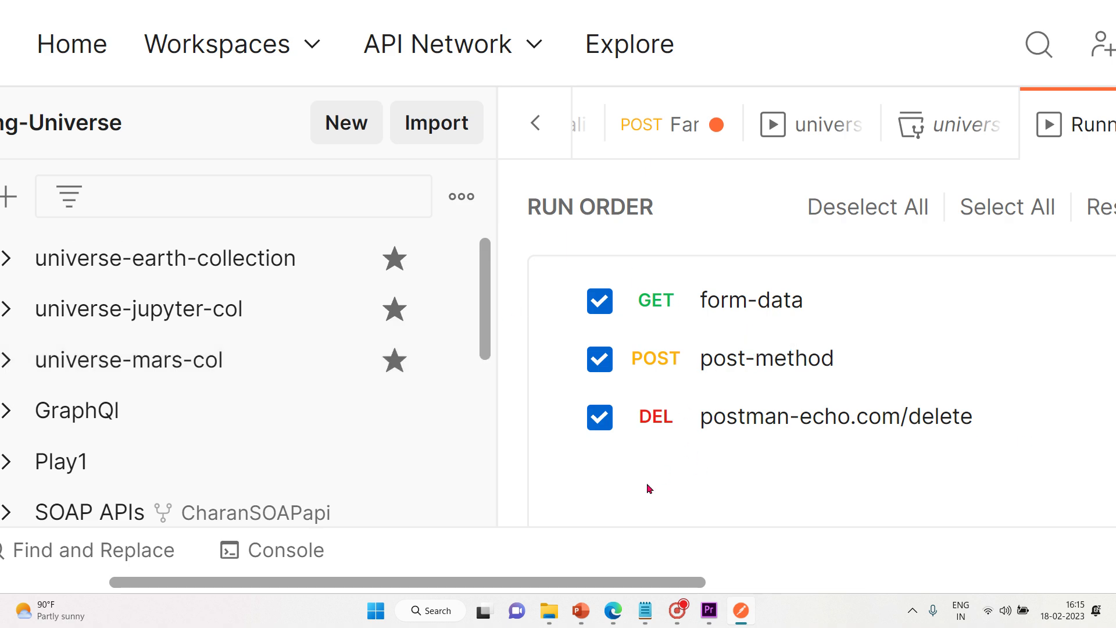
pyautogui.hotkey('ctrl', '-')
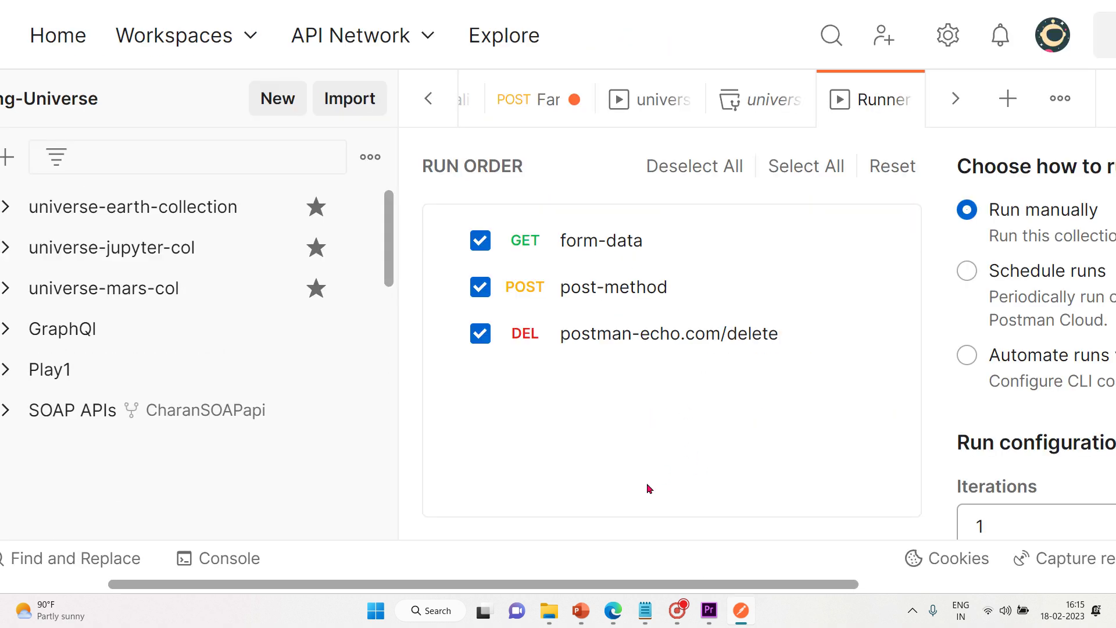
pyautogui.hotkey('ctrl', '-')
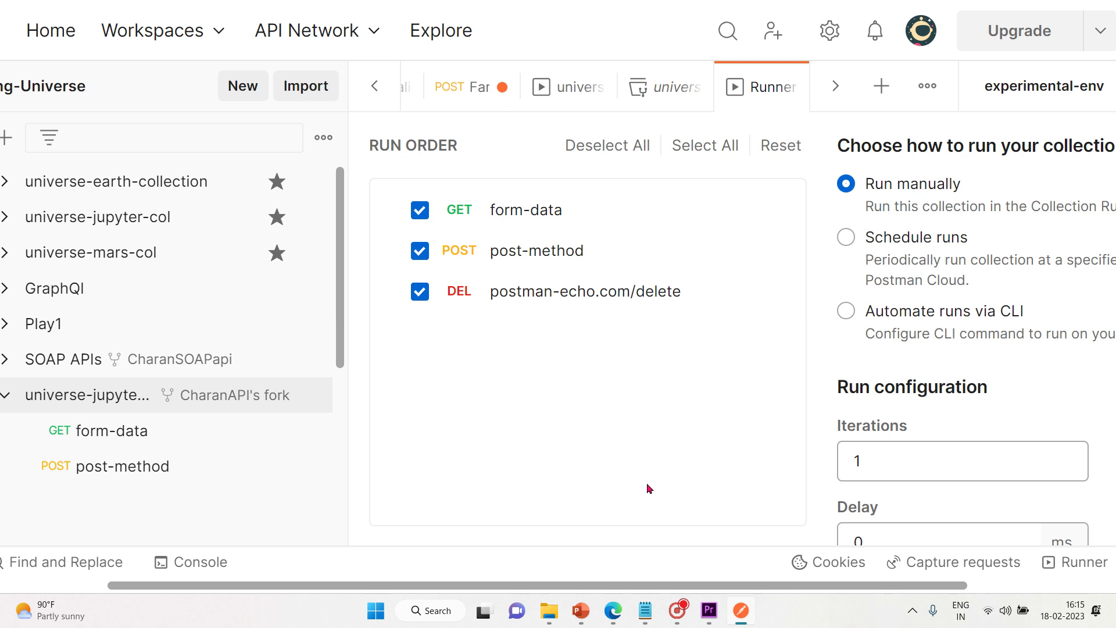
pyautogui.hotkey('ctrl', '-')
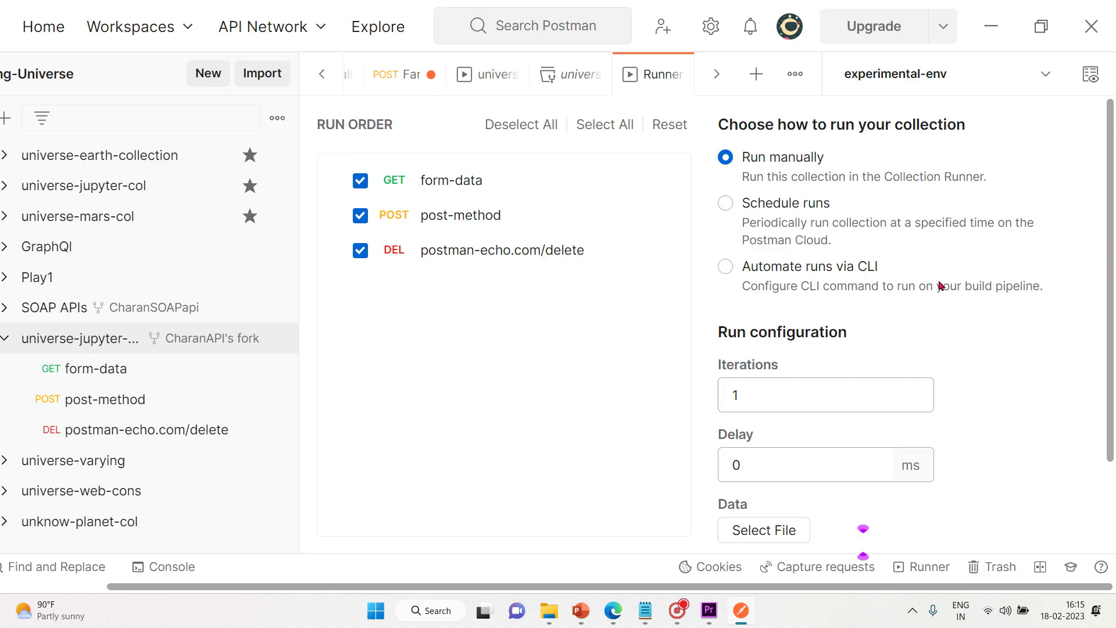
pyautogui.hotkey('ctrl', '-')
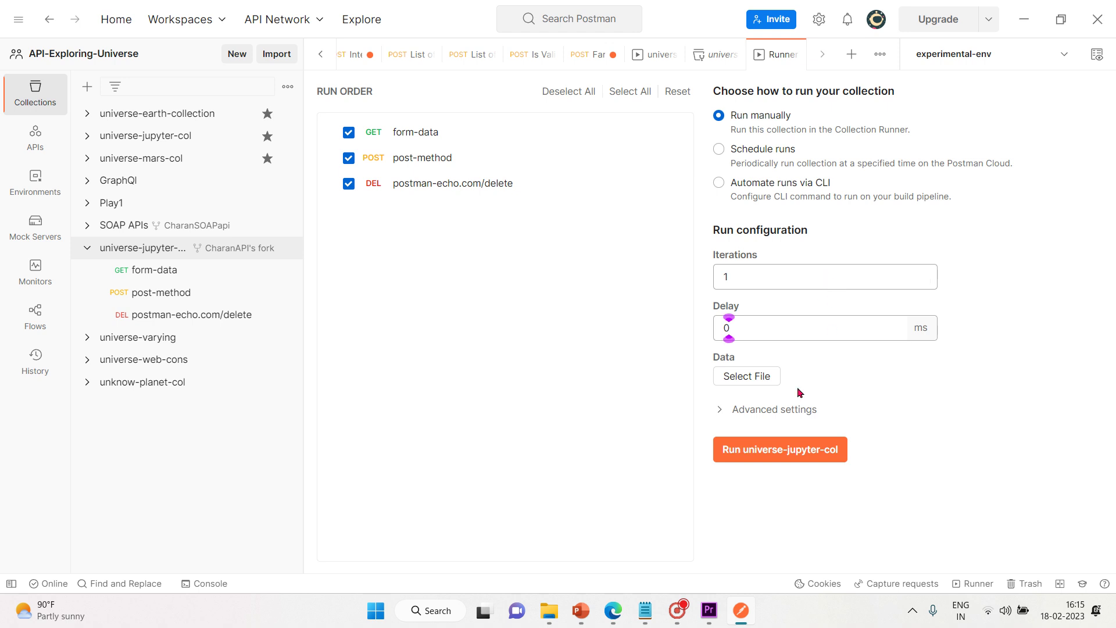
pyautogui.click(796, 457)
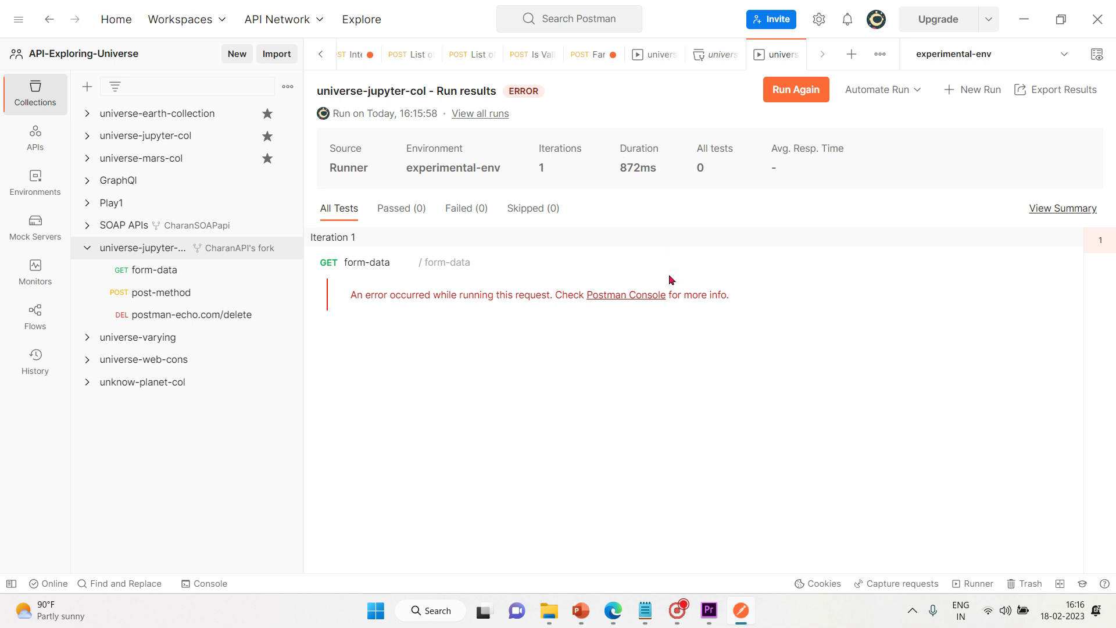
pyautogui.click(1053, 211)
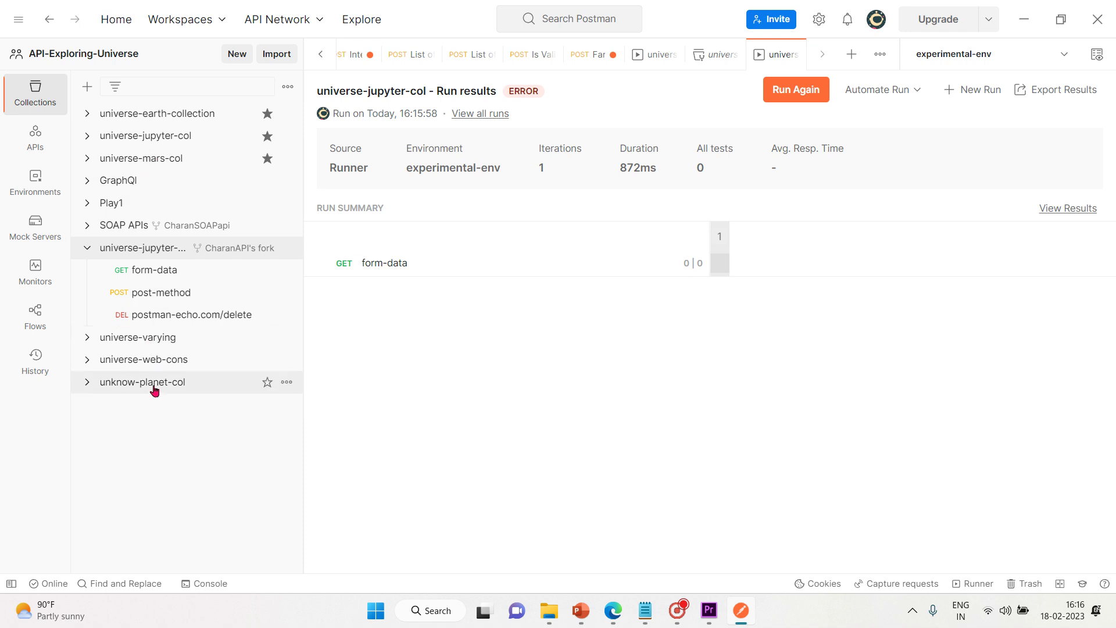
# Step: Expand the GraphQl and SOAP APIs collections and mark SOAP APIs as a favourite
pyautogui.click(128, 184)
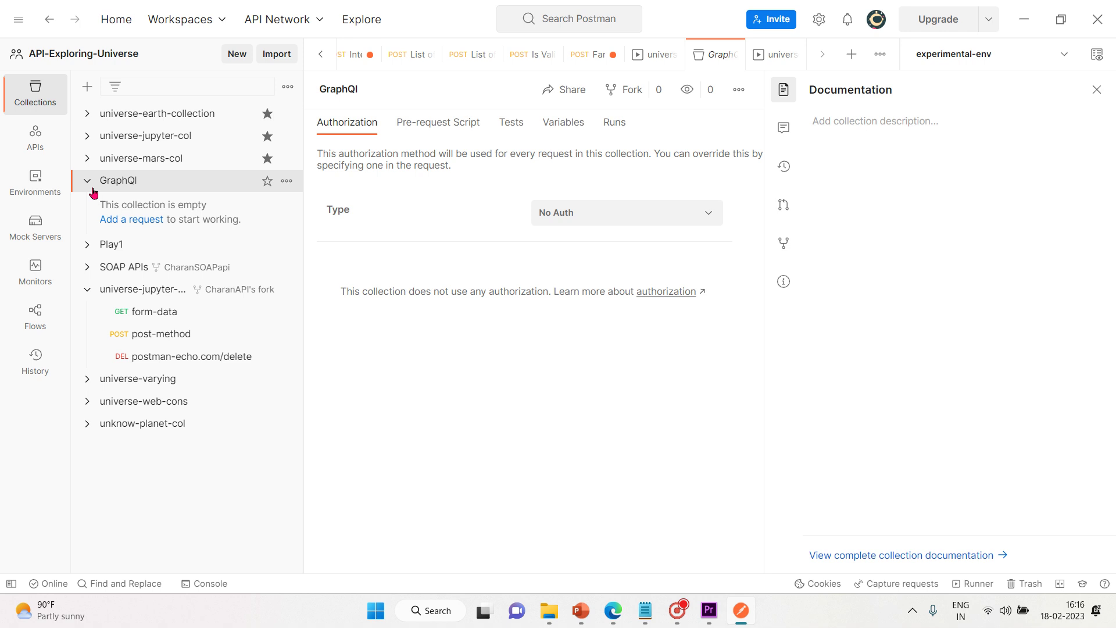
pyautogui.click(96, 274)
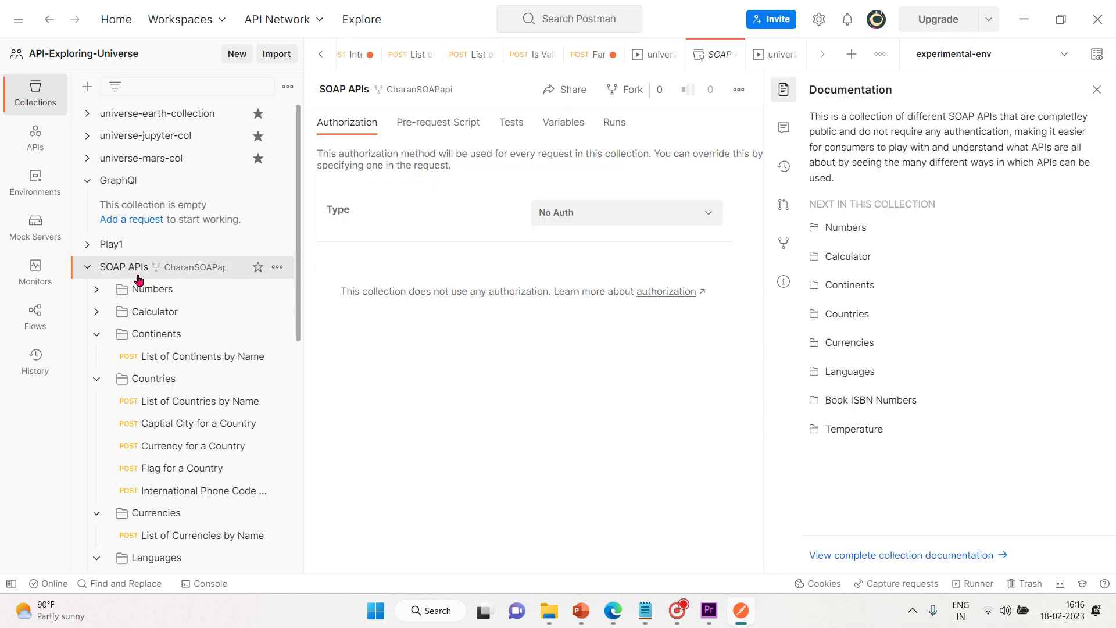
pyautogui.click(258, 268)
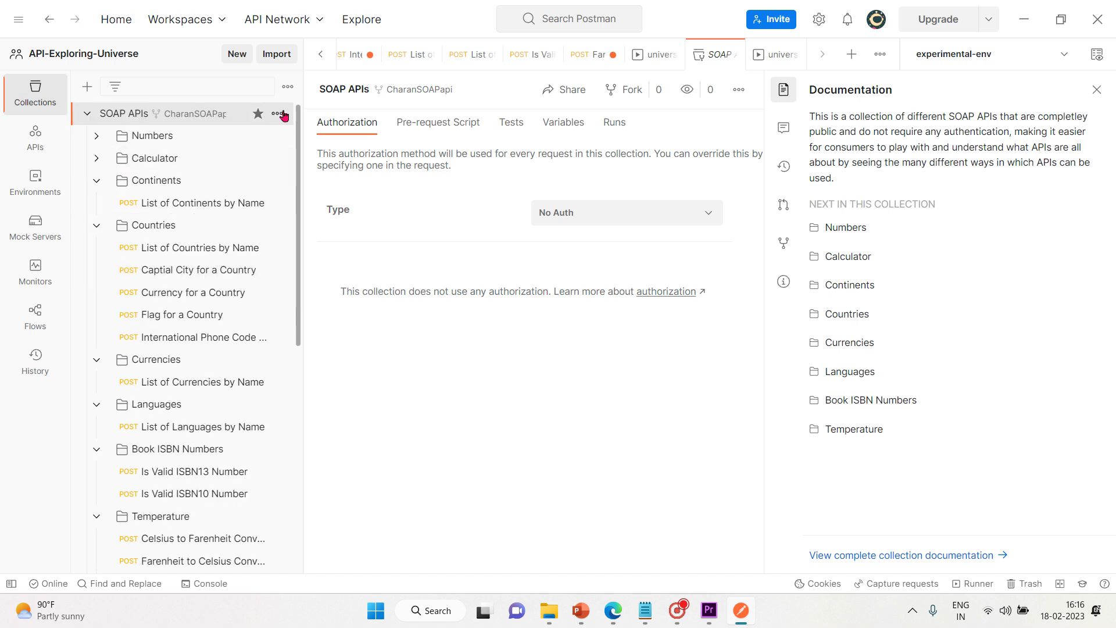
# Step: Open SOAP APIs in the collection runner and run it with the default configuration
pyautogui.click(278, 113)
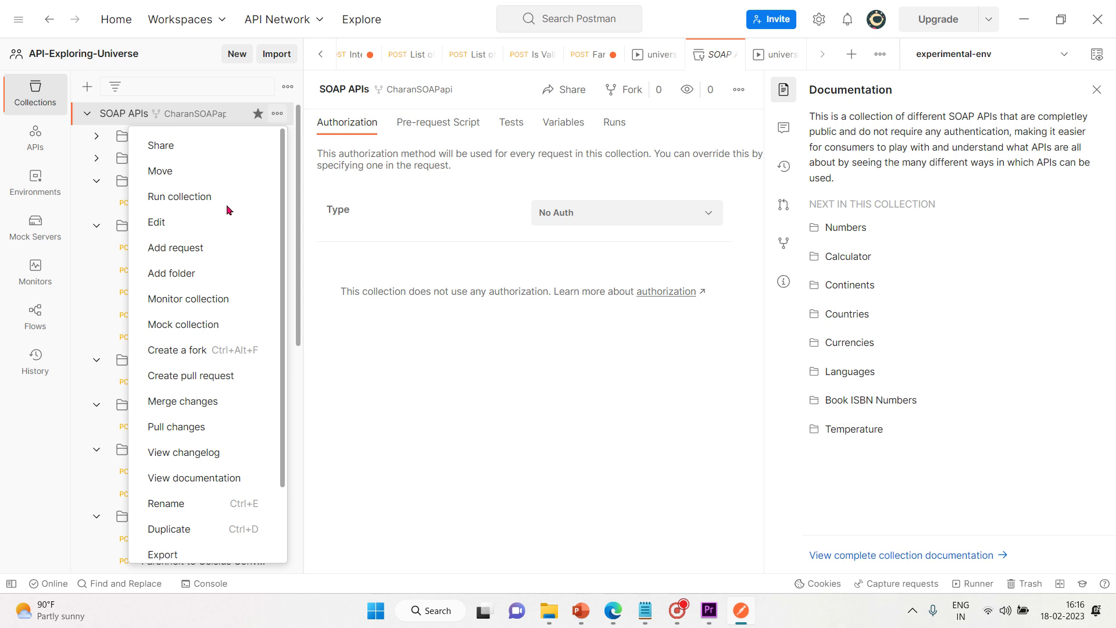
pyautogui.click(202, 197)
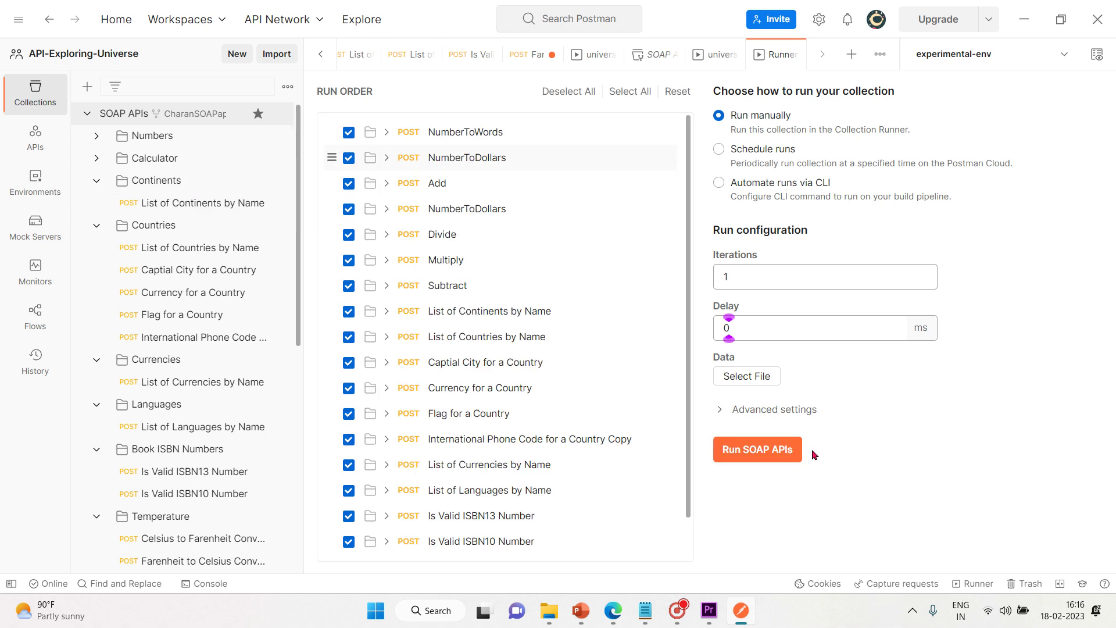
pyautogui.click(753, 459)
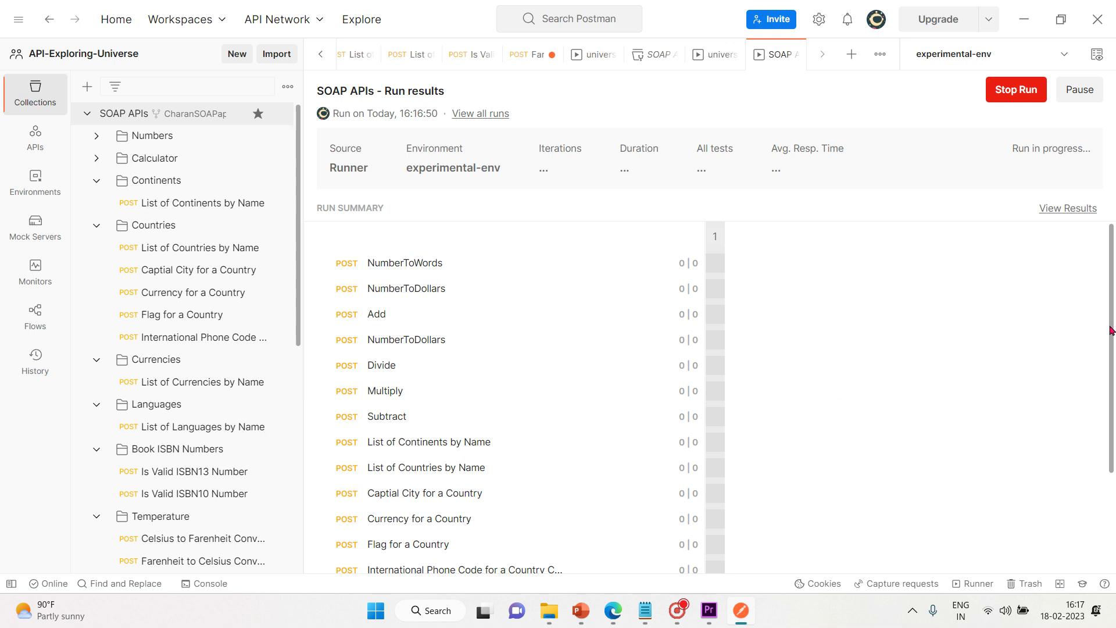
pyautogui.moveTo(1110, 331); pyautogui.dragTo(1084, 299)
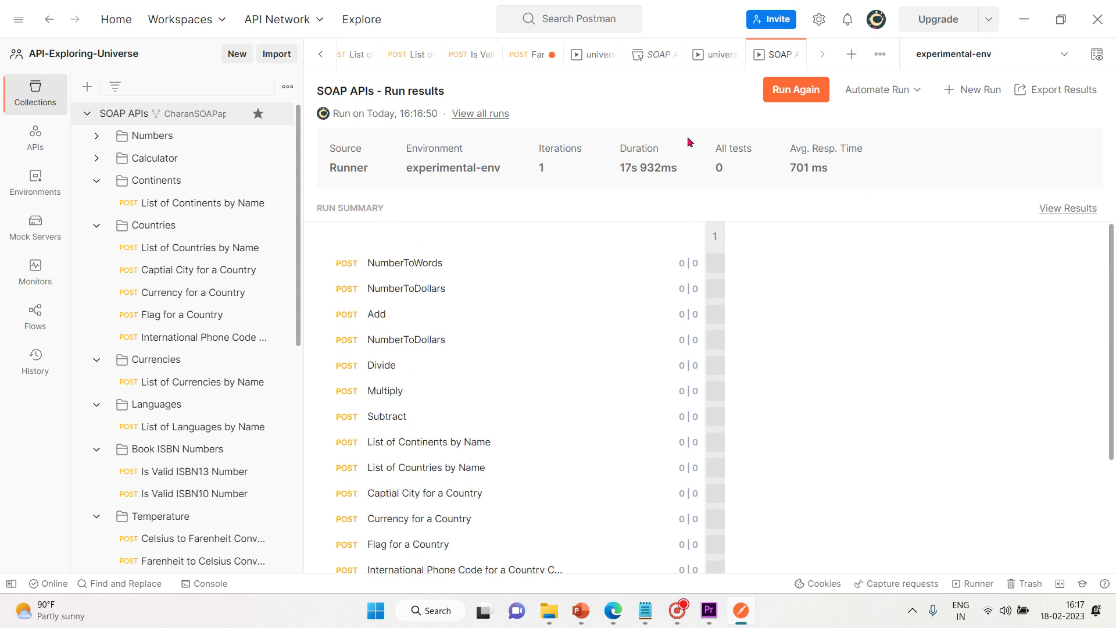
# Step: View all past runs of the SOAP APIs collection and check the columns of the run history
pyautogui.click(486, 115)
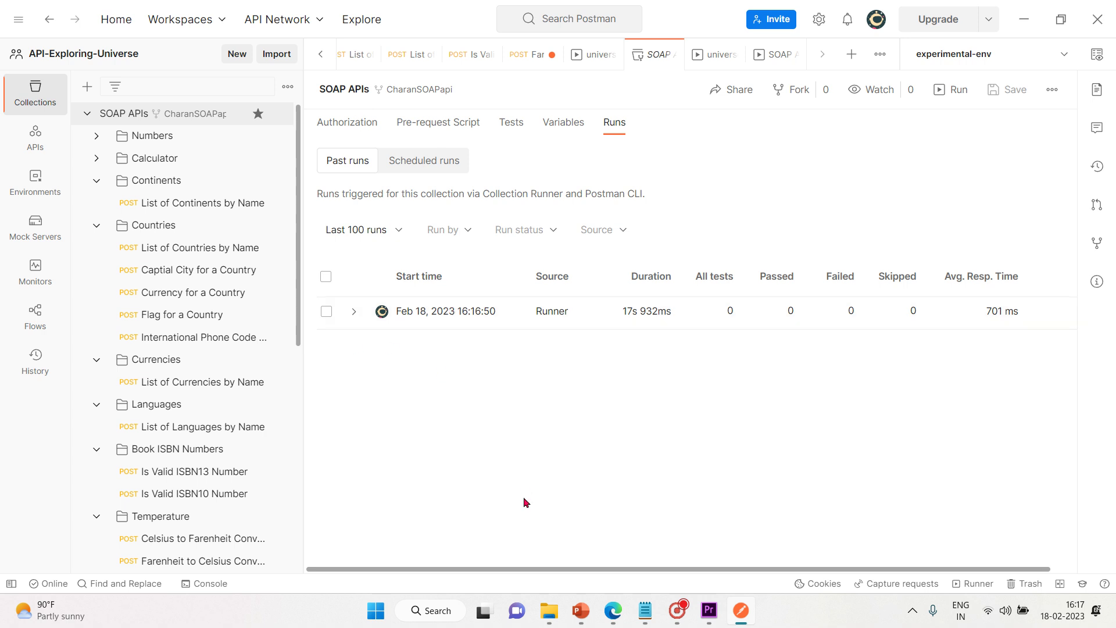
pyautogui.doubleClick(732, 563)
pyautogui.click(866, 524)
pyautogui.moveTo(800, 575); pyautogui.dragTo(820, 578)
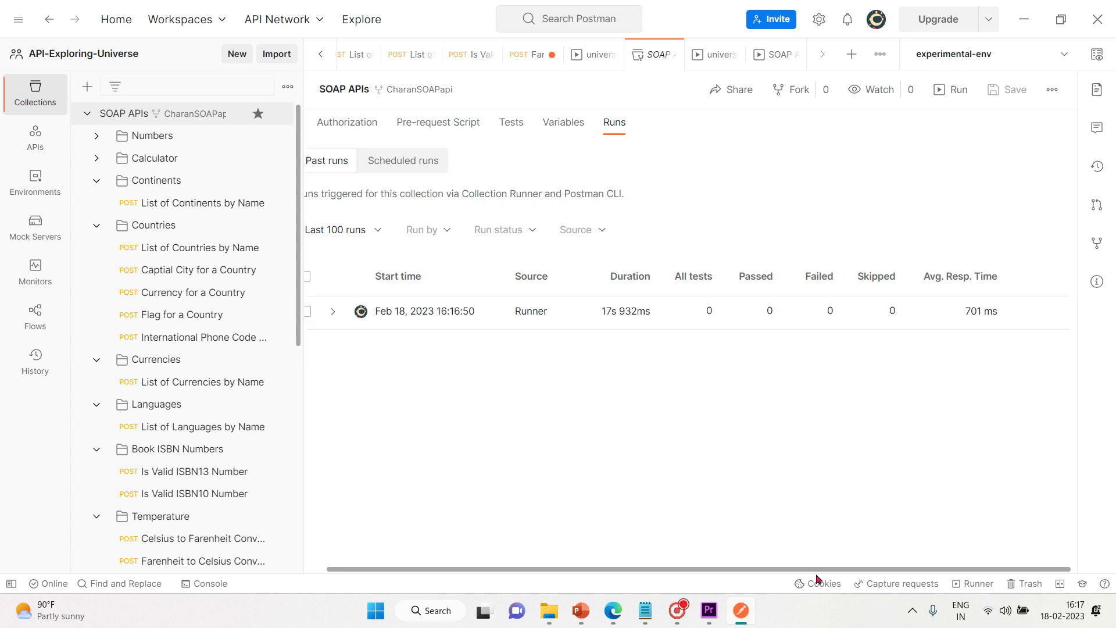
pyautogui.hscroll(1, 925, 452)
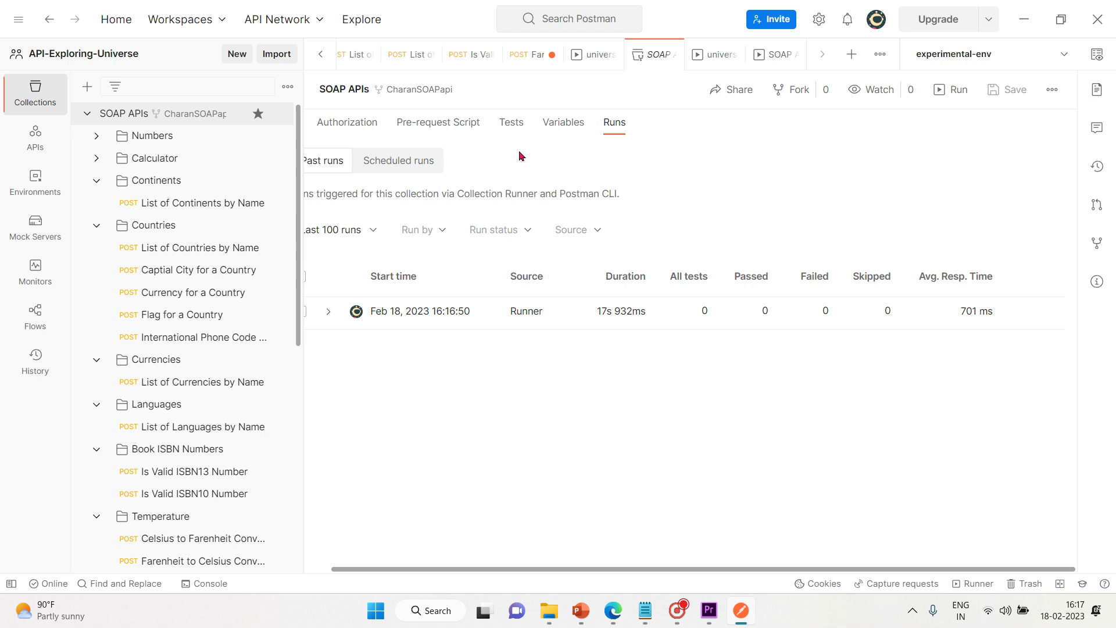
# Step: Look through the authorization, pre-request script, tests and variables settings of the SOAP APIs collection
pyautogui.click(348, 129)
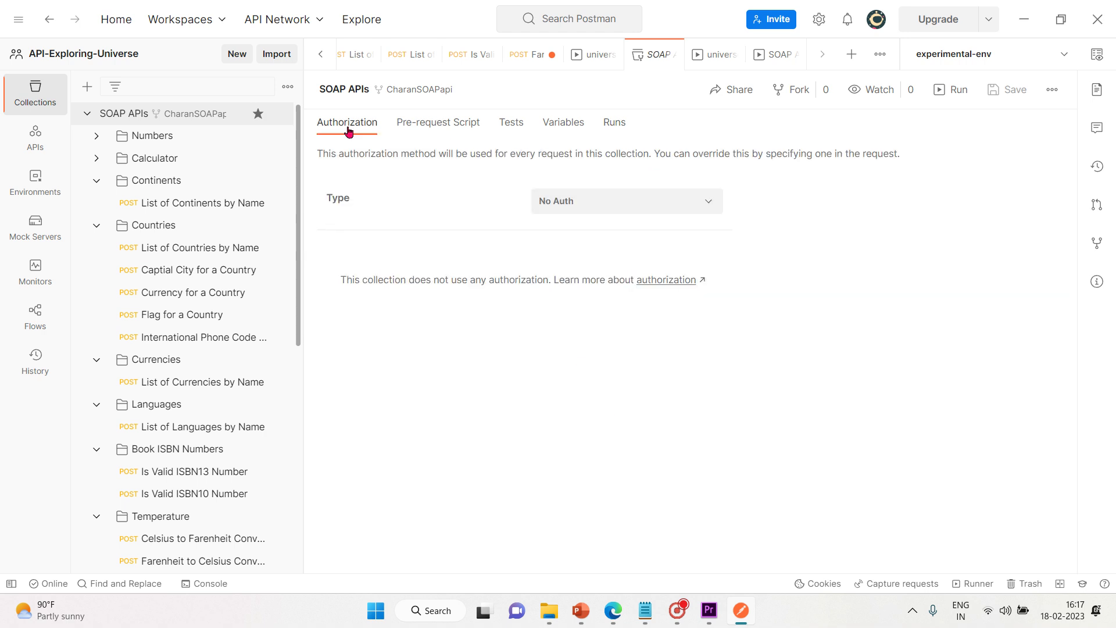
pyautogui.click(440, 122)
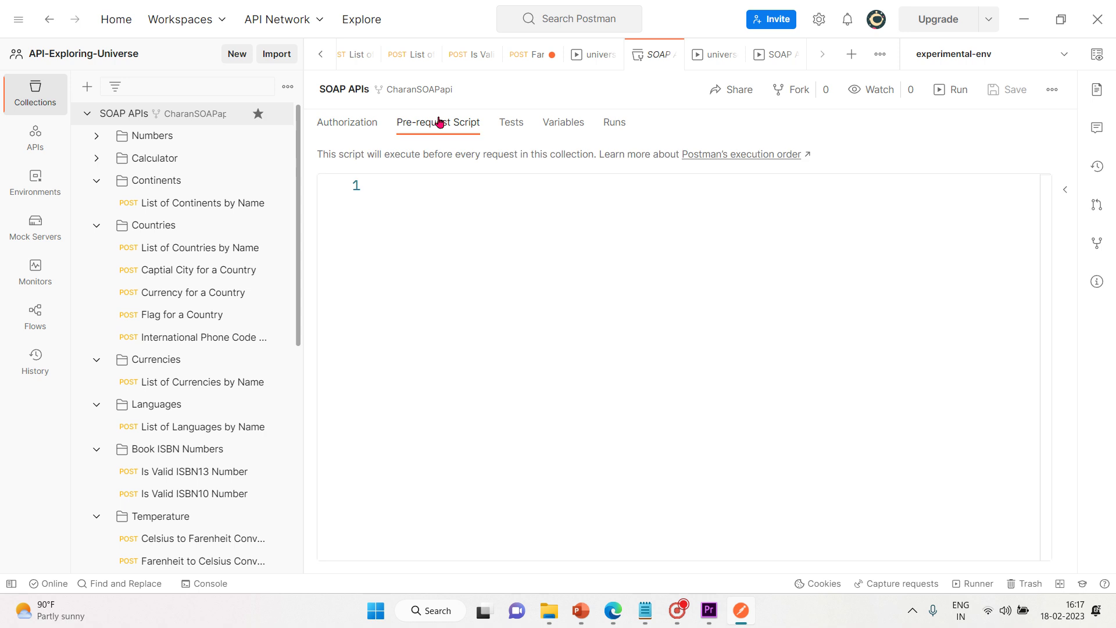
pyautogui.click(508, 132)
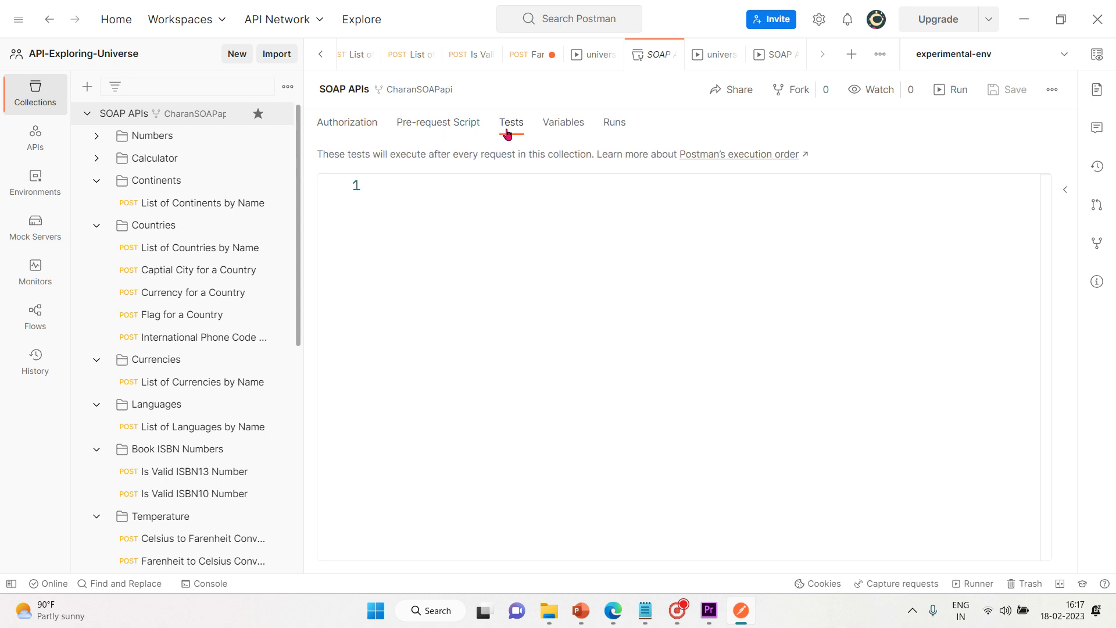
pyautogui.click(568, 125)
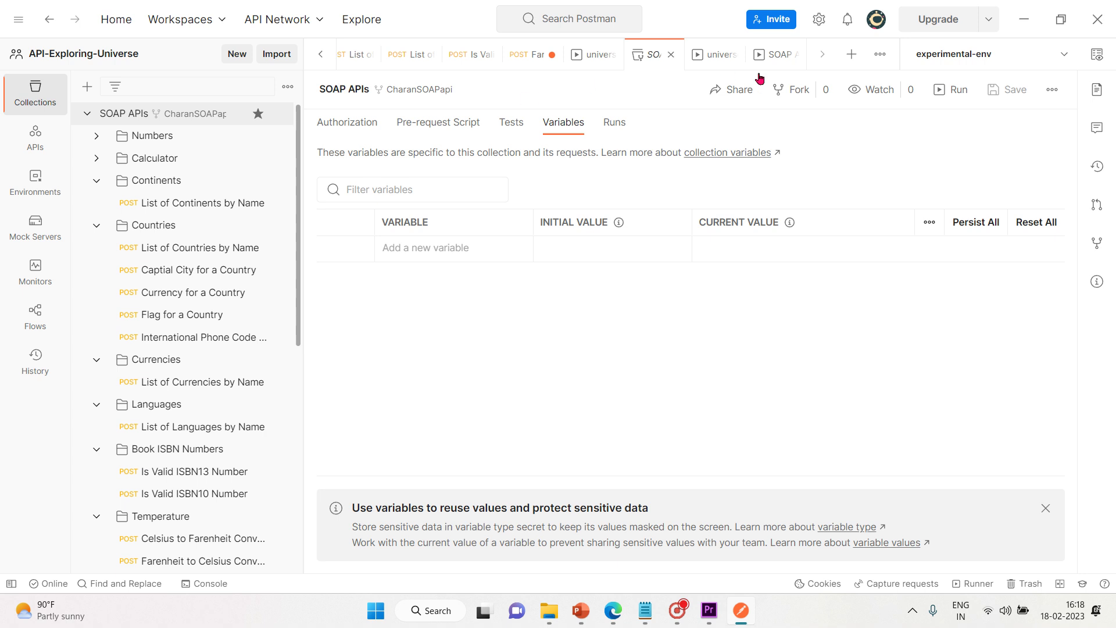
# Step: Open a new run configuration for the SOAP APIs collection and set the delay to 3 ms
pyautogui.click(937, 93)
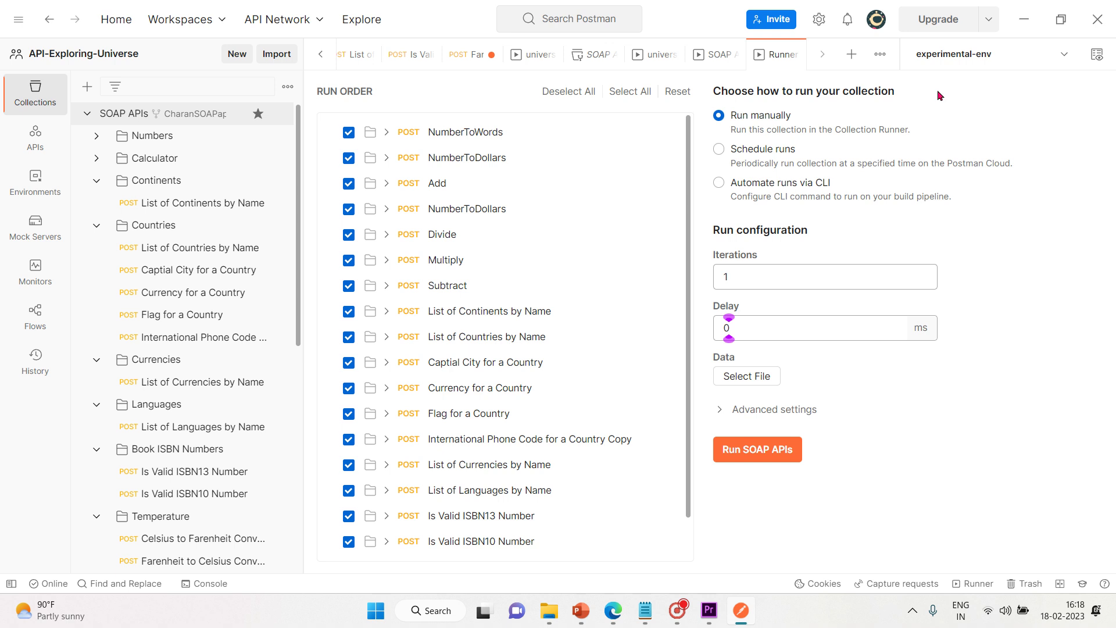
pyautogui.click(844, 333)
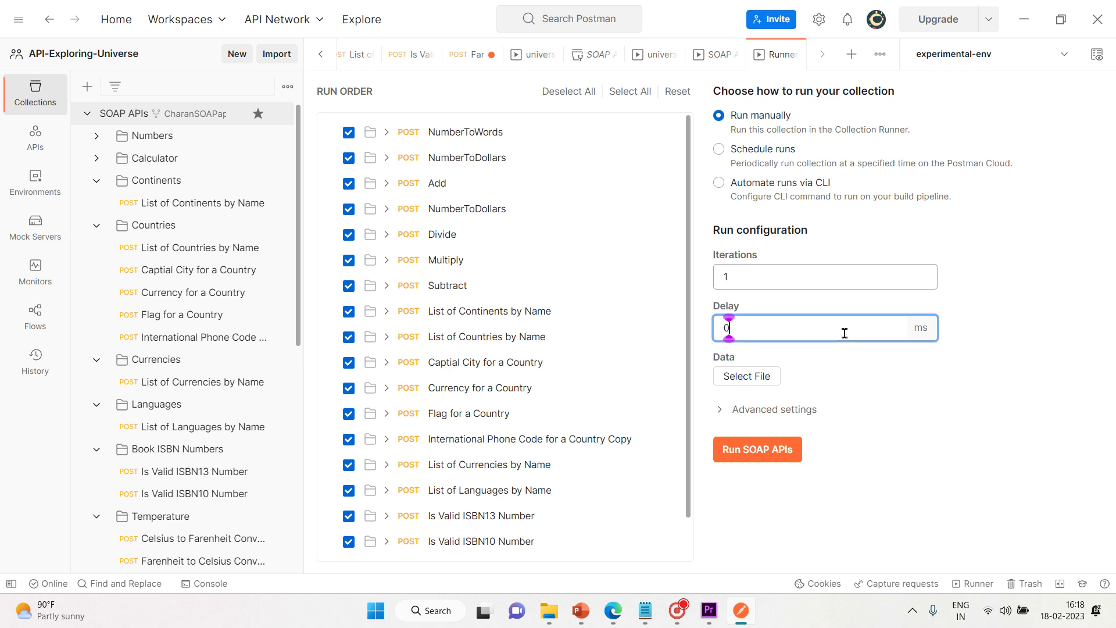
pyautogui.press('BackSpace')
pyautogui.write('3')
# Step: Set the number of iterations to 3 and run the SOAP APIs collection
pyautogui.click(784, 279)
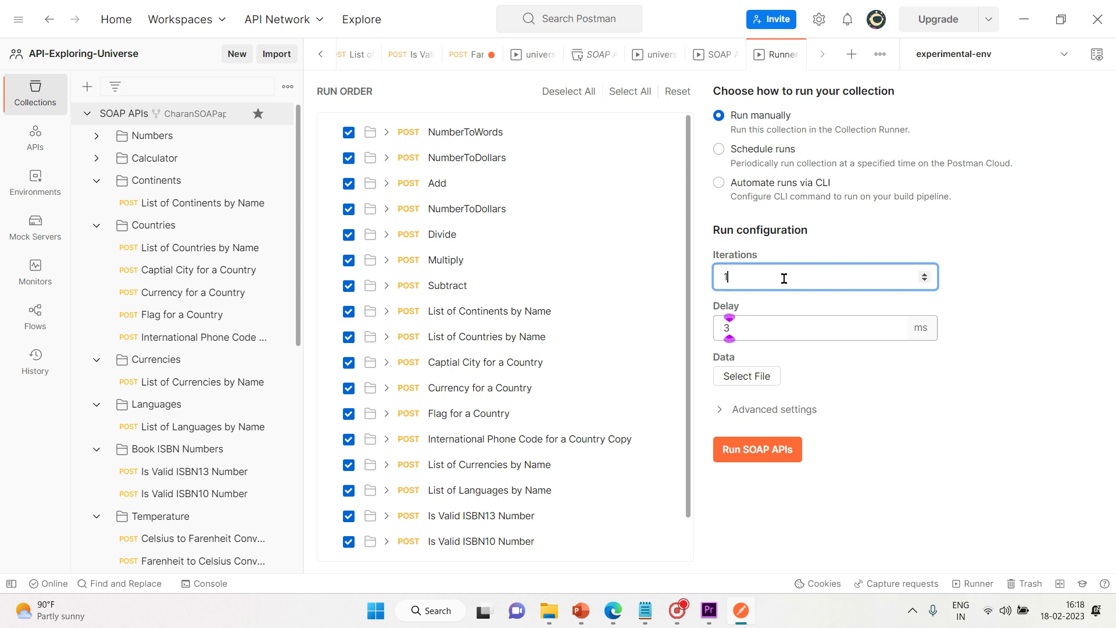
pyautogui.press('BackSpace')
pyautogui.write('3')
pyautogui.click(743, 453)
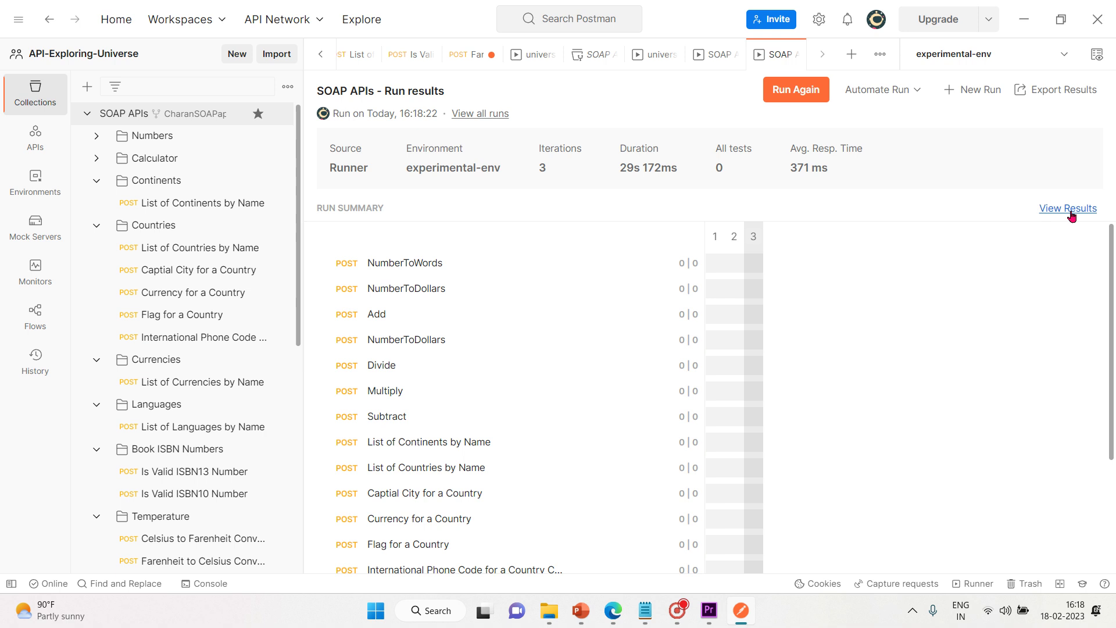
# Step: Examine the detailed request results across the three iterations of the SOAP APIs run, then return to the run summary
pyautogui.click(1069, 208)
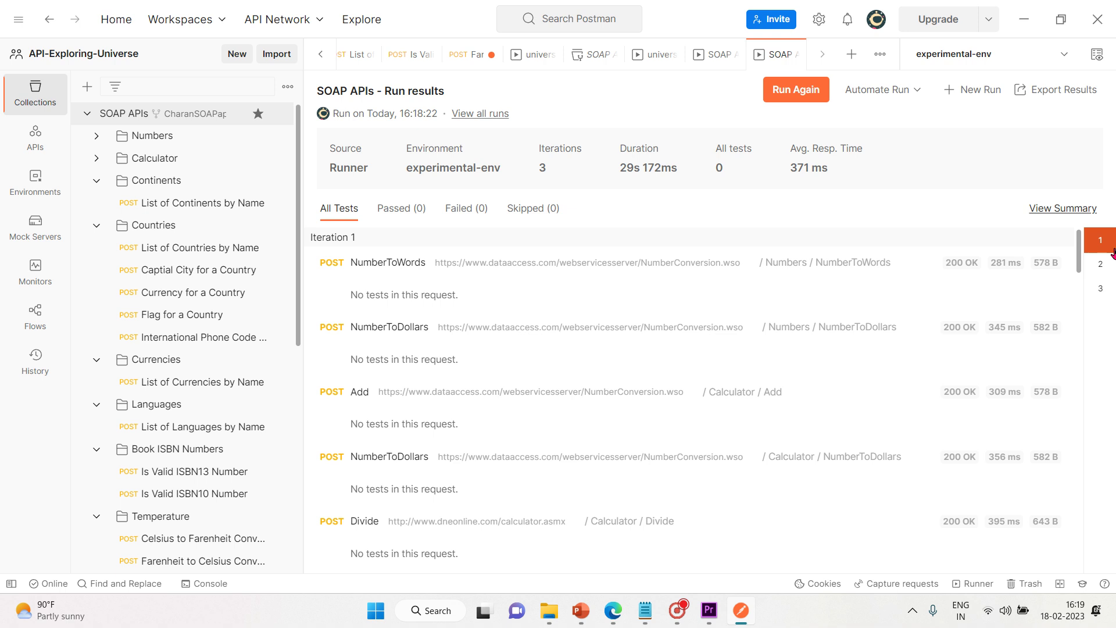
pyautogui.moveTo(1079, 249); pyautogui.dragTo(1069, 573)
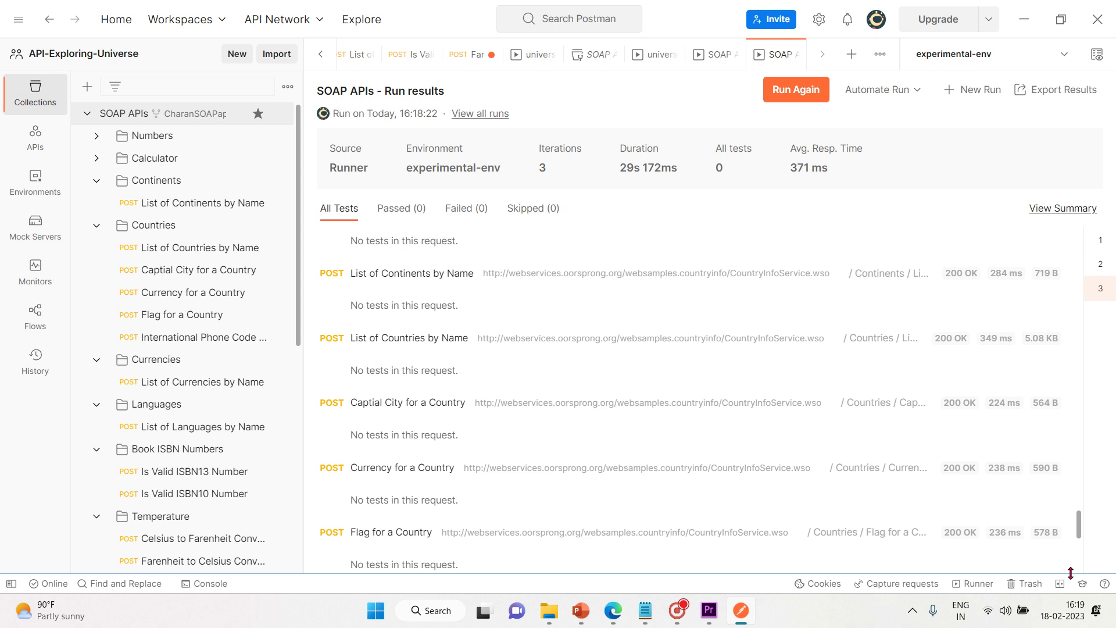
pyautogui.moveTo(1076, 527); pyautogui.dragTo(1077, 566)
pyautogui.scroll(-3, 1104, 281)
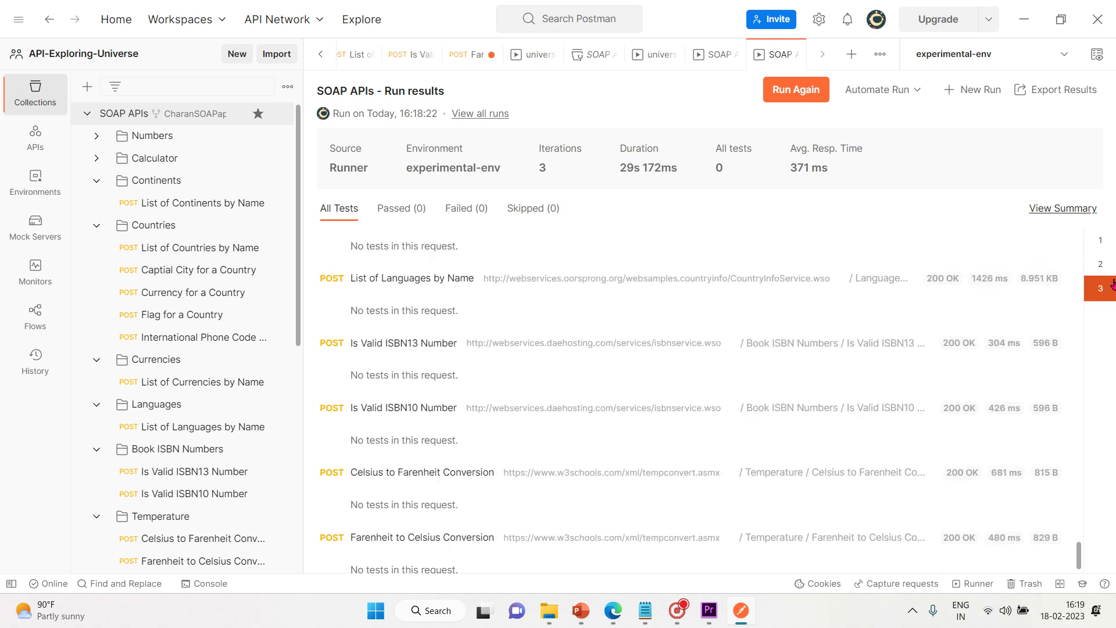
pyautogui.click(1111, 275)
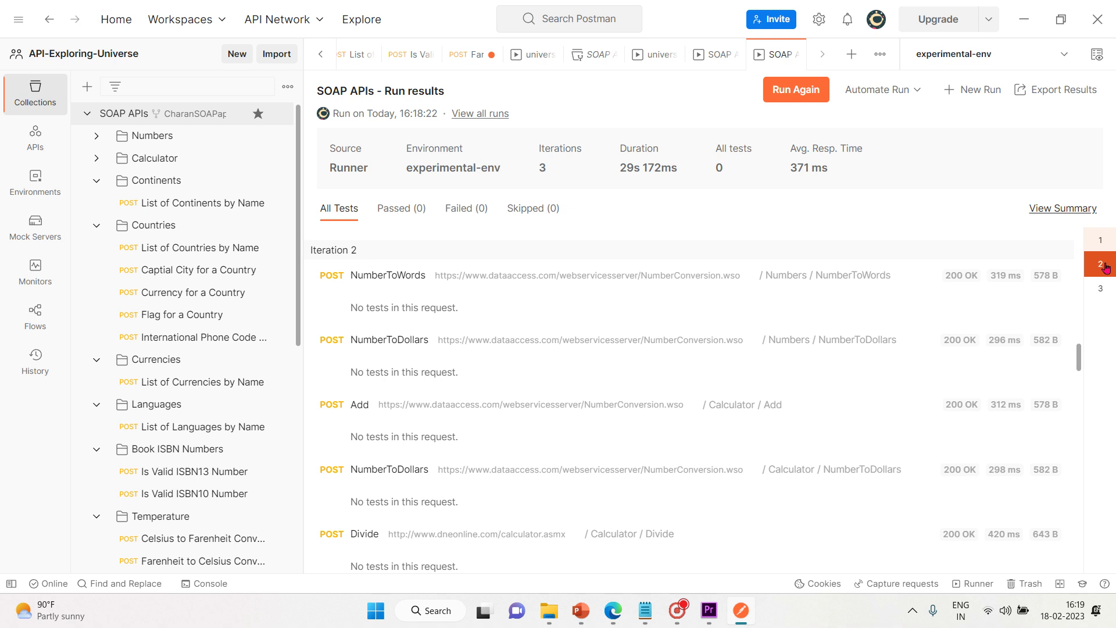
pyautogui.click(1100, 240)
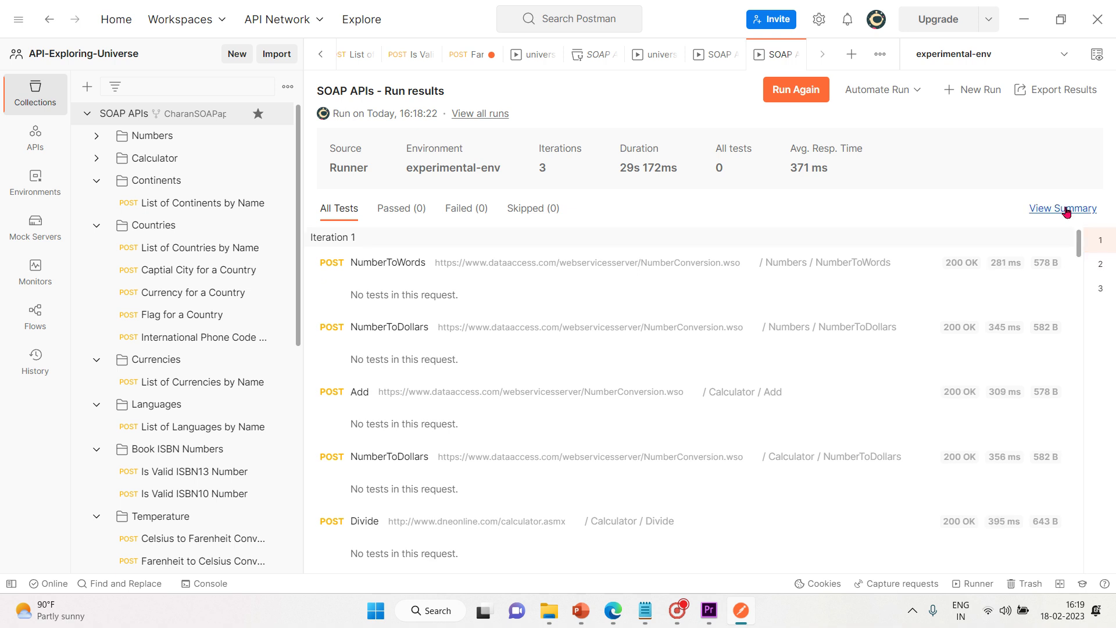
pyautogui.click(1068, 210)
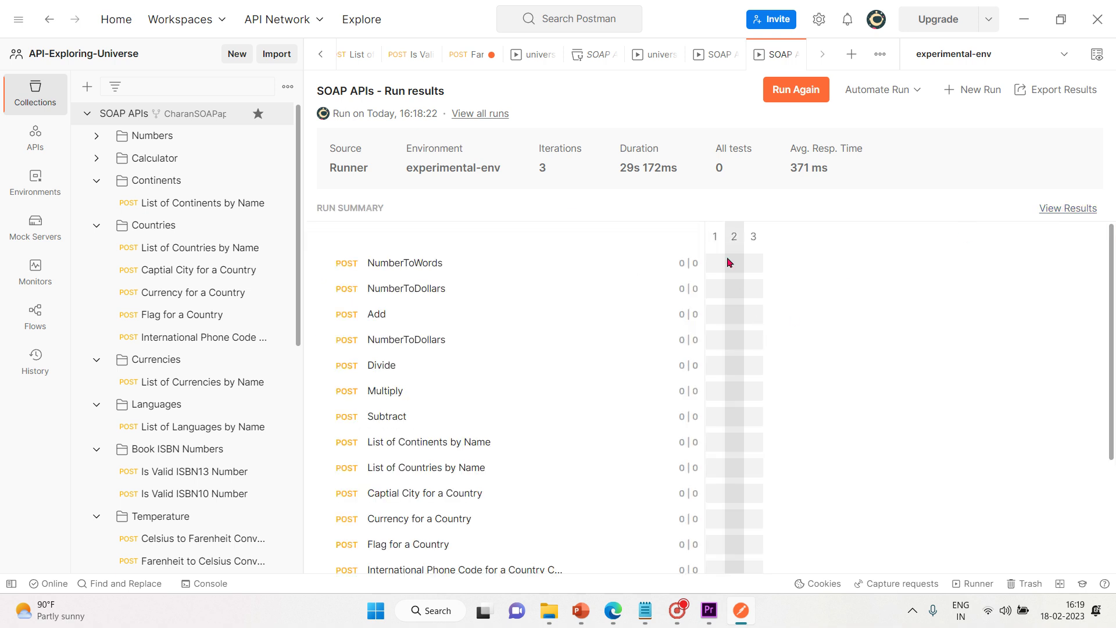